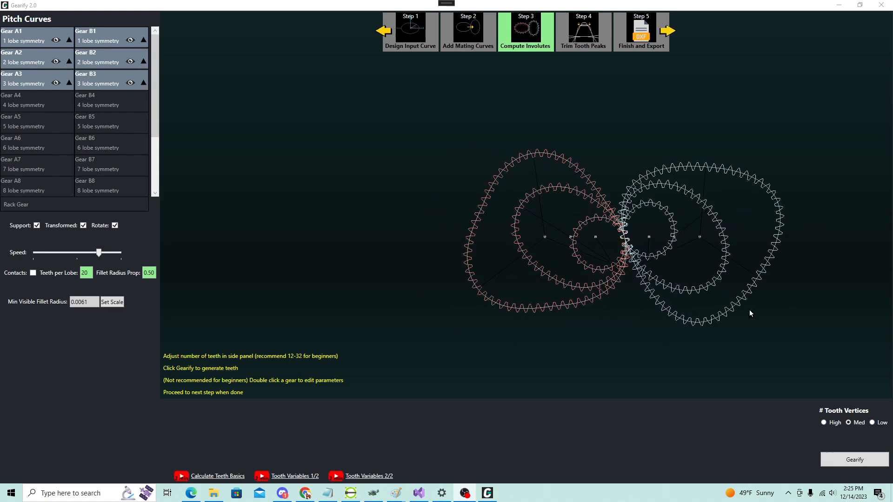
Step: Proceed to Trim Tooth Peaks and place an external Gear A1 instance at about X -0.44, Y 0.33
{"action": "scroll", "coordinate": [749, 309], "scroll_direction": "up", "scroll_amount": 2}
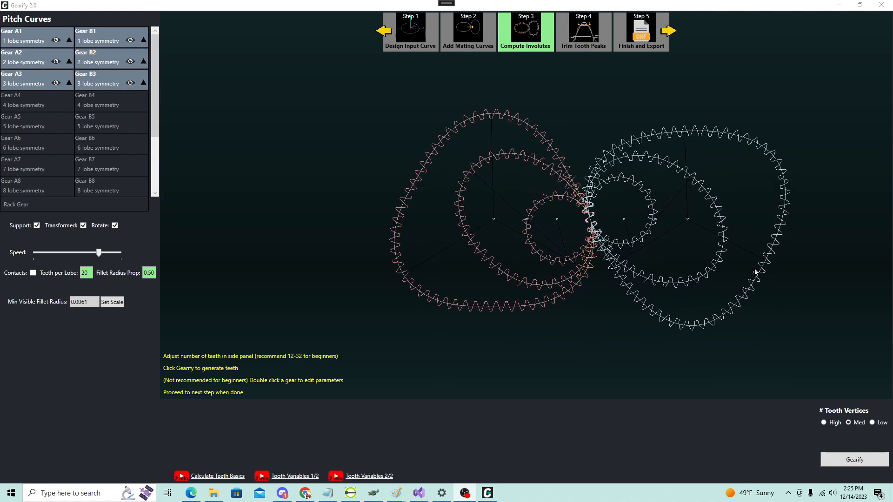
{"action": "left_click", "coordinate": [667, 31]}
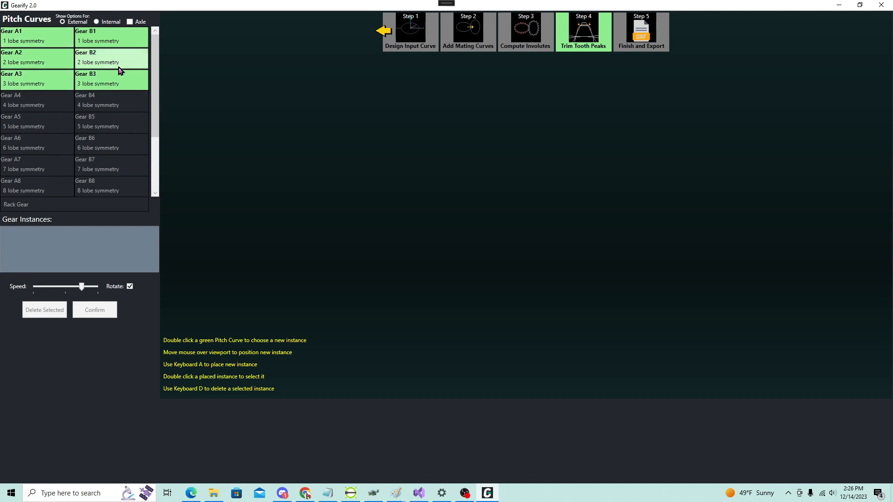
{"action": "double_click", "coordinate": [25, 43]}
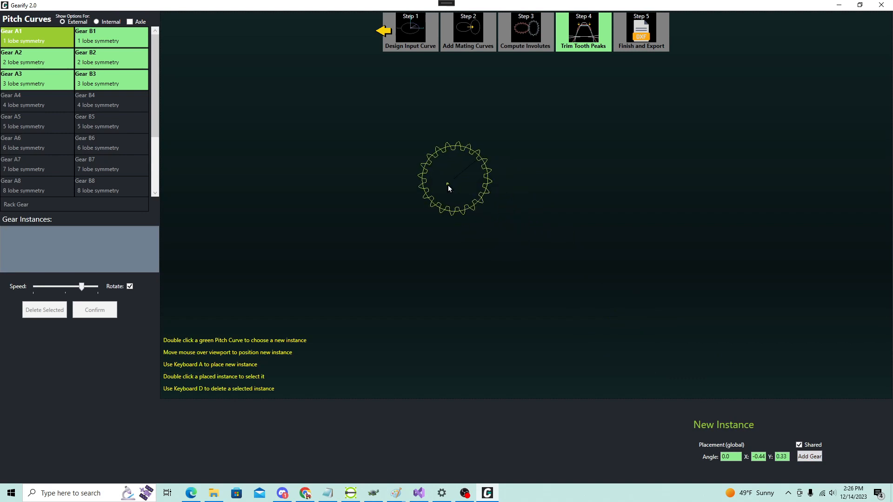
{"action": "key", "text": "a"}
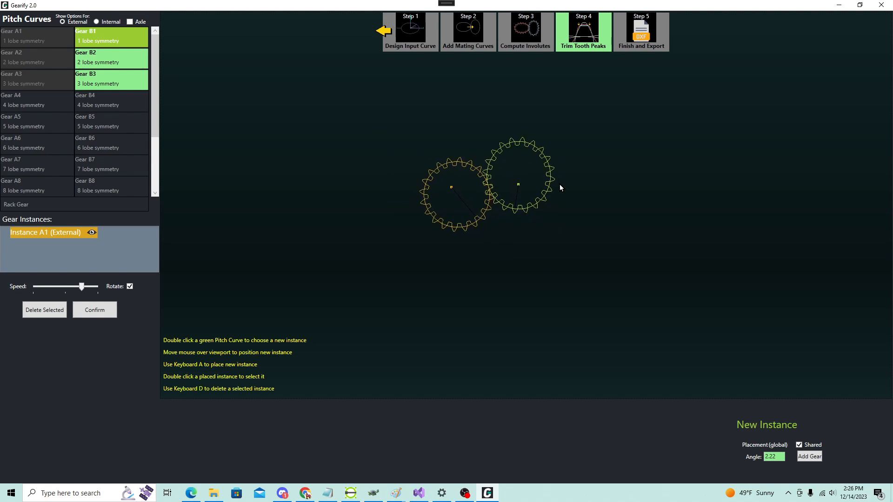
Step: Mesh an external Gear B3 instance with the placed A1 gear, on its right side
{"action": "double_click", "coordinate": [106, 61]}
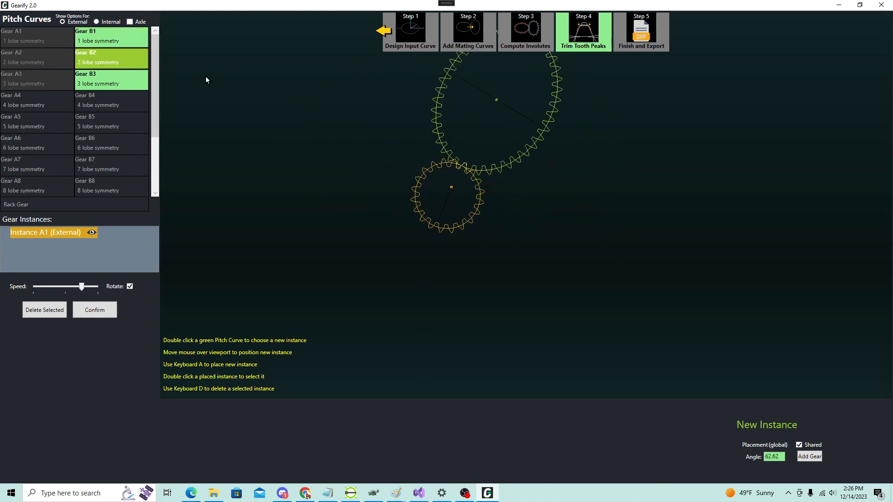
{"action": "double_click", "coordinate": [112, 85]}
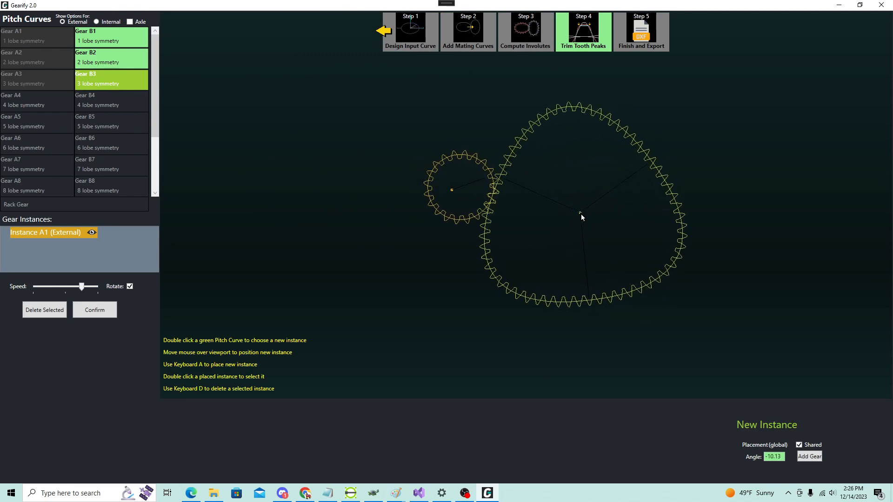
{"action": "key", "text": "a"}
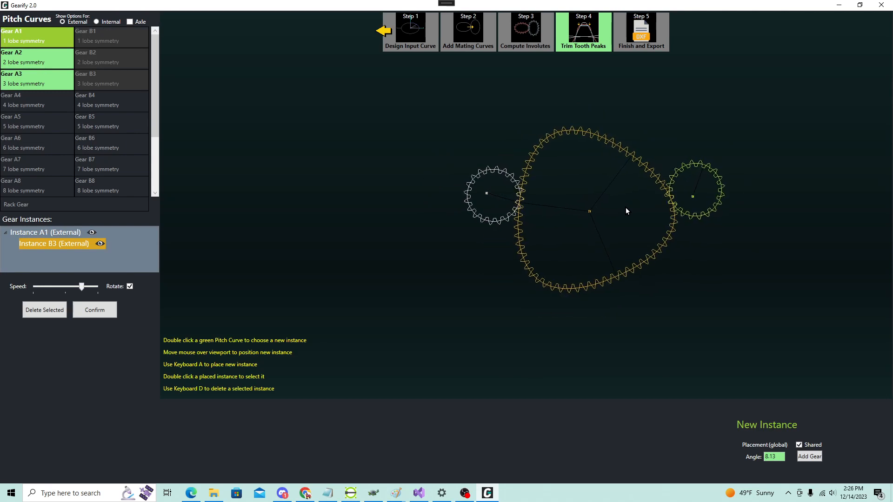
Step: Extend the train from the B3 gear with external A2, B1 and A2 instances, each meshing with the previous gear
{"action": "double_click", "coordinate": [29, 63]}
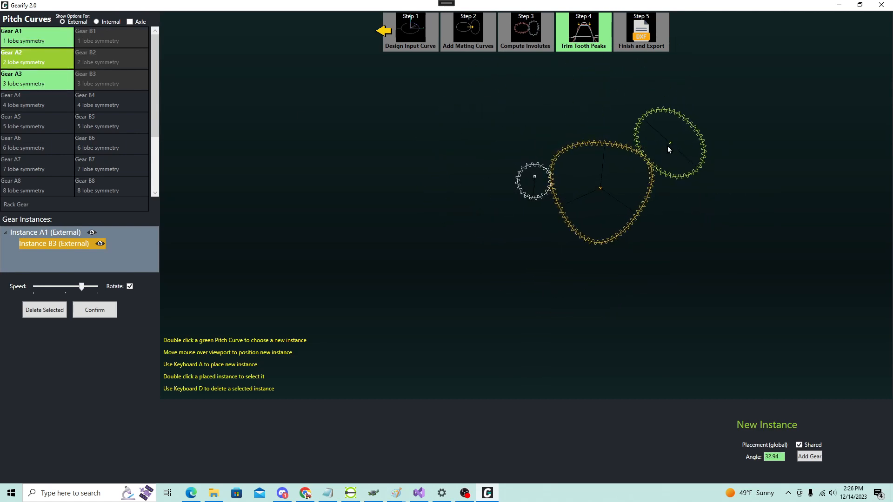
{"action": "key", "text": "a"}
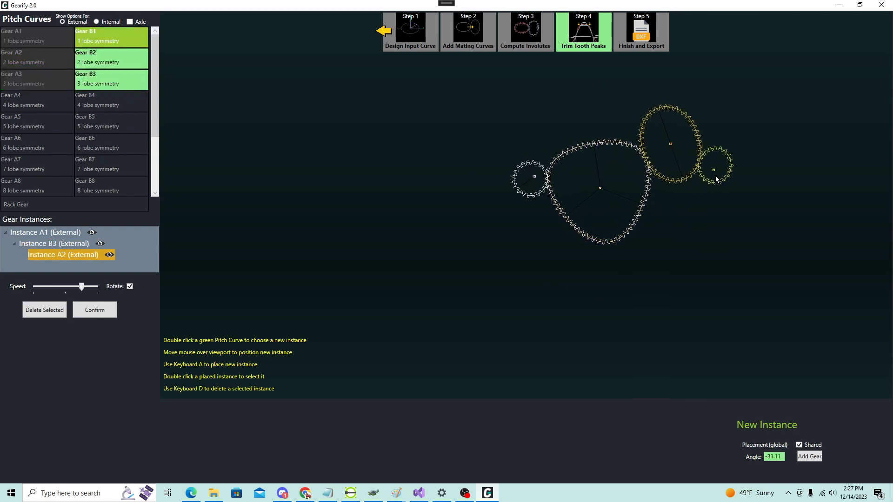
{"action": "key", "text": "a"}
{"action": "double_click", "coordinate": [38, 63]}
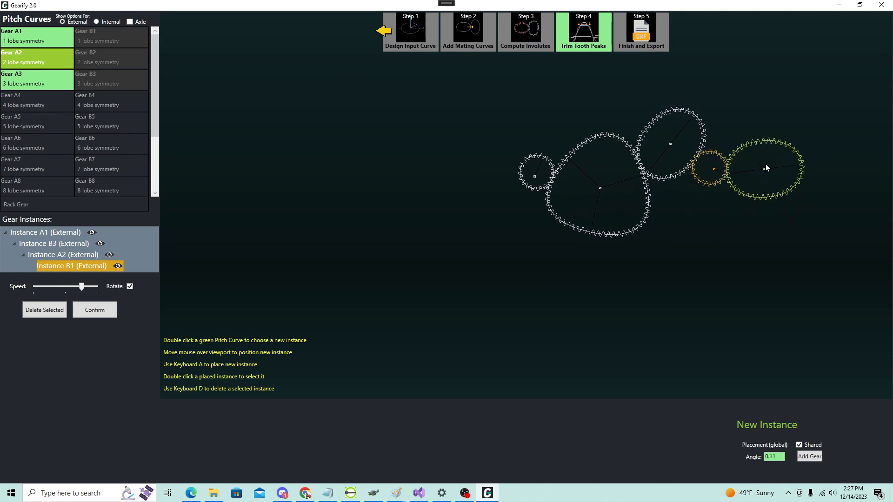
{"action": "key", "text": "a"}
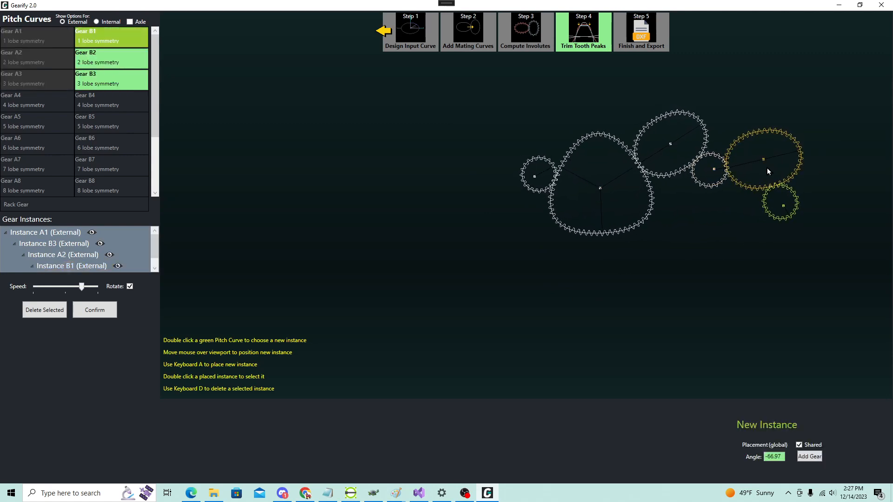
{"action": "key", "text": "Escape"}
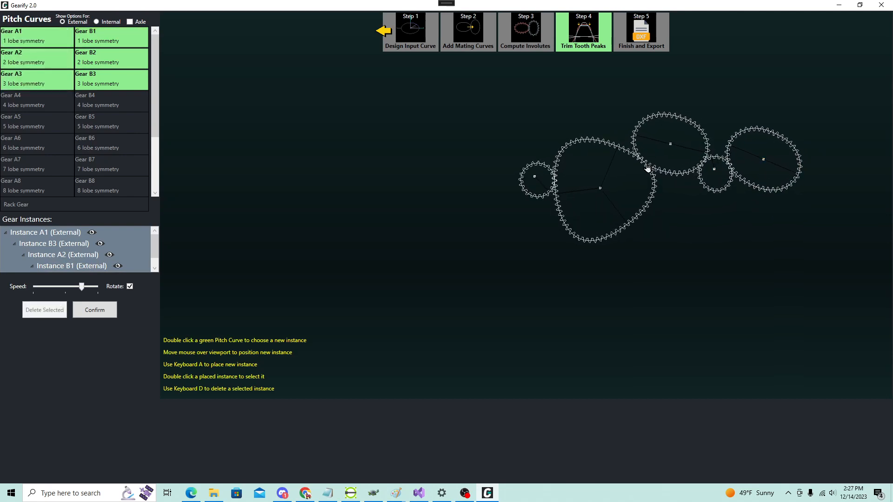
Step: Delete the last three gears of the train one by one, from the outermost A2 back to the A2 beside B3
{"action": "double_click", "coordinate": [740, 159]}
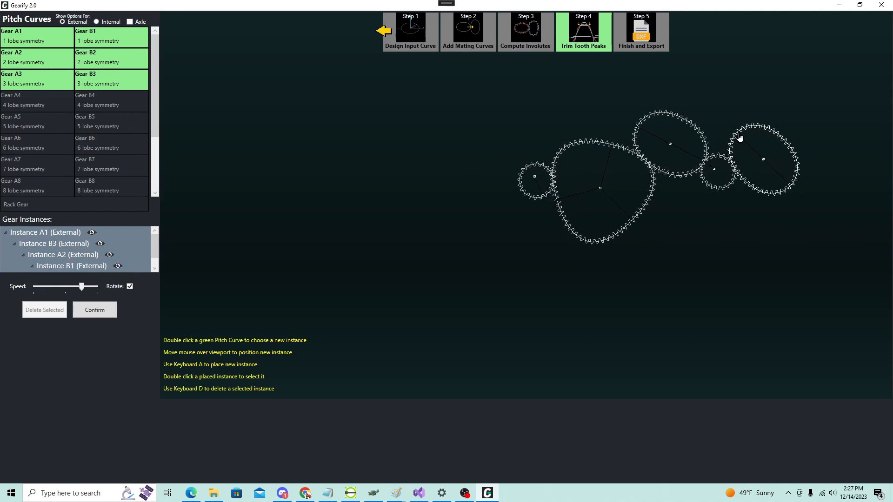
{"action": "key", "text": "Escape"}
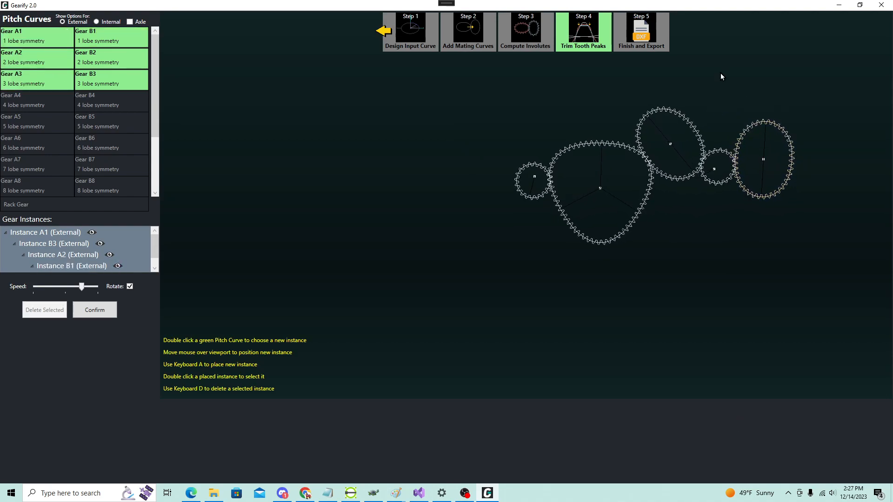
{"action": "scroll", "coordinate": [807, 138], "scroll_direction": "up", "scroll_amount": 2}
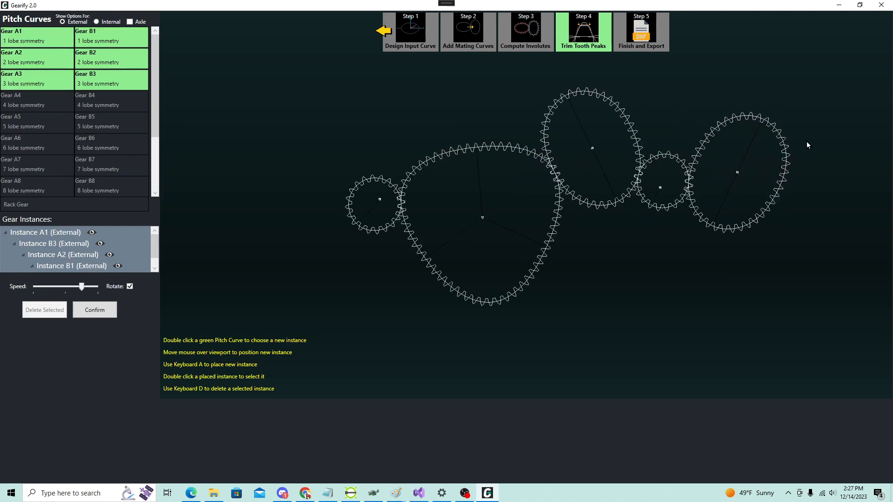
{"action": "double_click", "coordinate": [712, 136]}
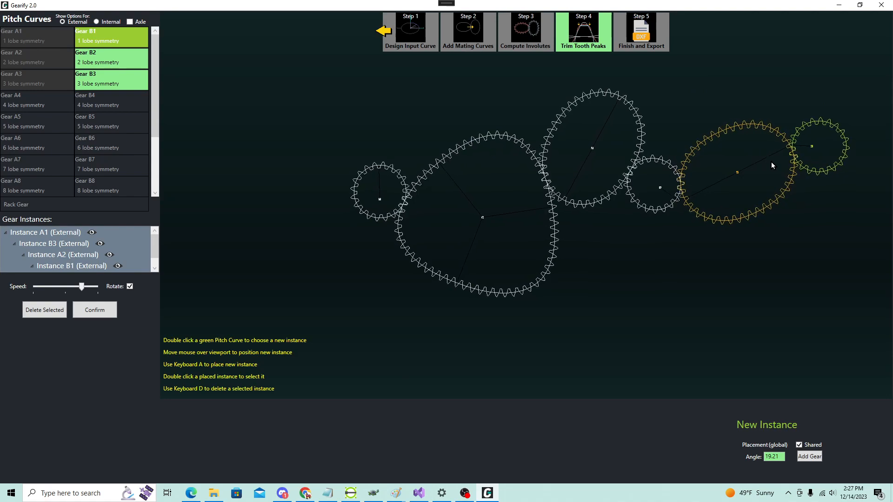
{"action": "key", "text": "d"}
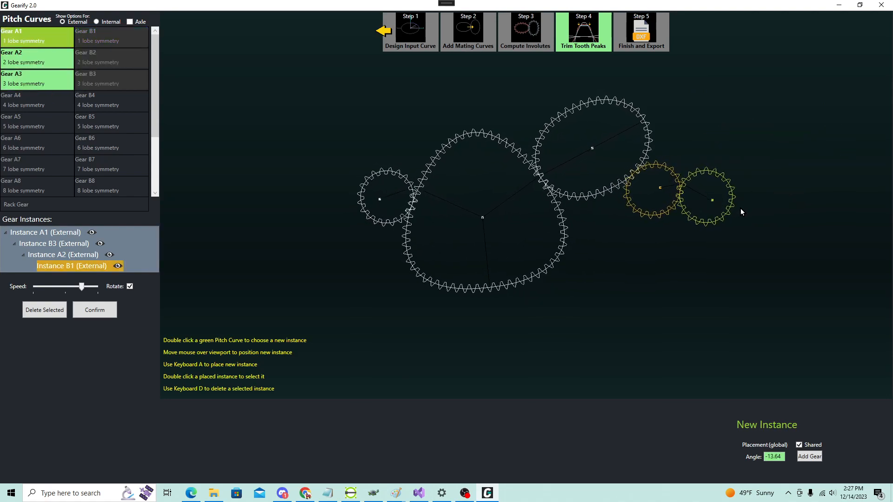
{"action": "key", "text": "d"}
{"action": "key", "text": "d"}
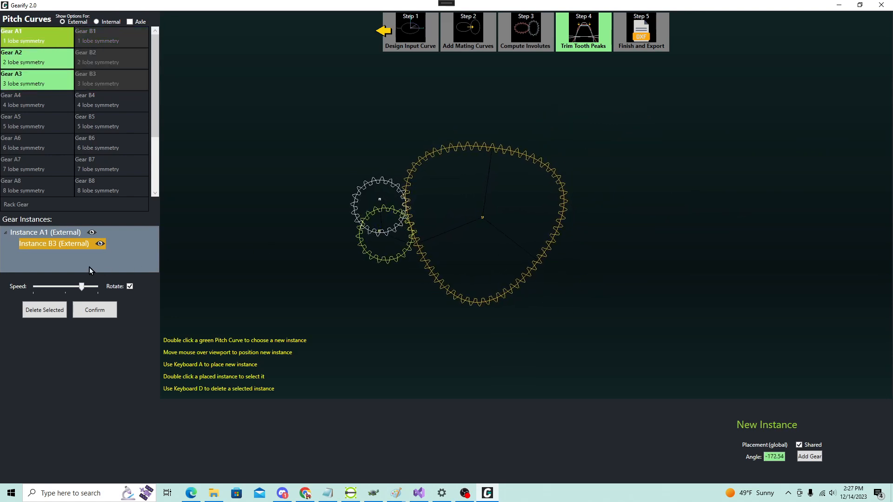
Step: Chain external A1, B1 and A1 instances onto the lower right side of the B3 gear
{"action": "key", "text": "a"}
{"action": "key", "text": "a"}
{"action": "key", "text": "a"}
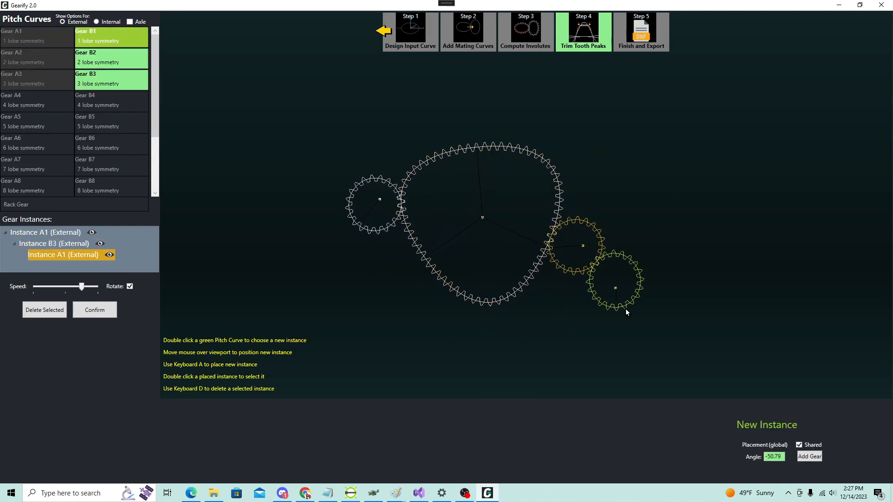
{"action": "key", "text": "Escape"}
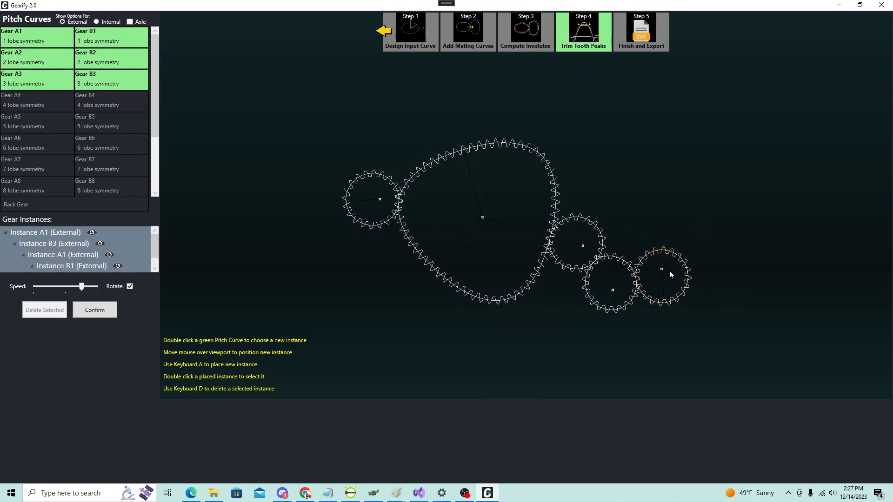
Step: Delete the A1 instance meshed with B3 together with the gears attached behind it
{"action": "double_click", "coordinate": [595, 228]}
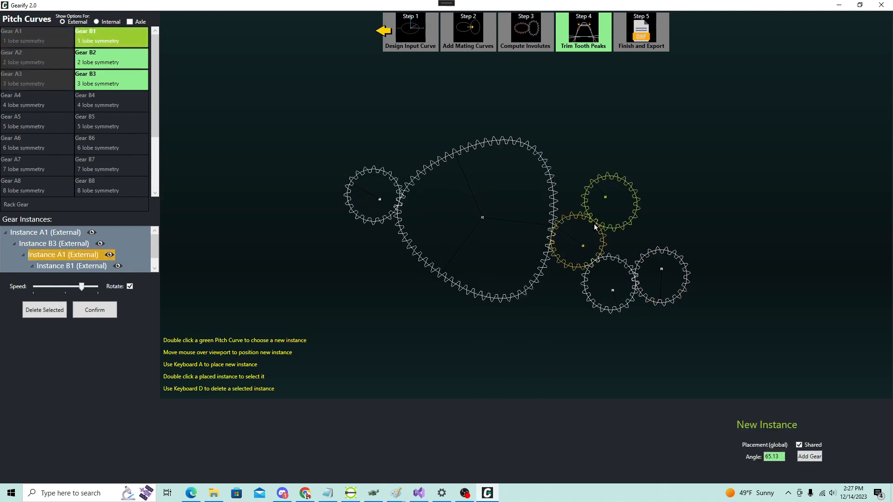
{"action": "left_click", "coordinate": [50, 314]}
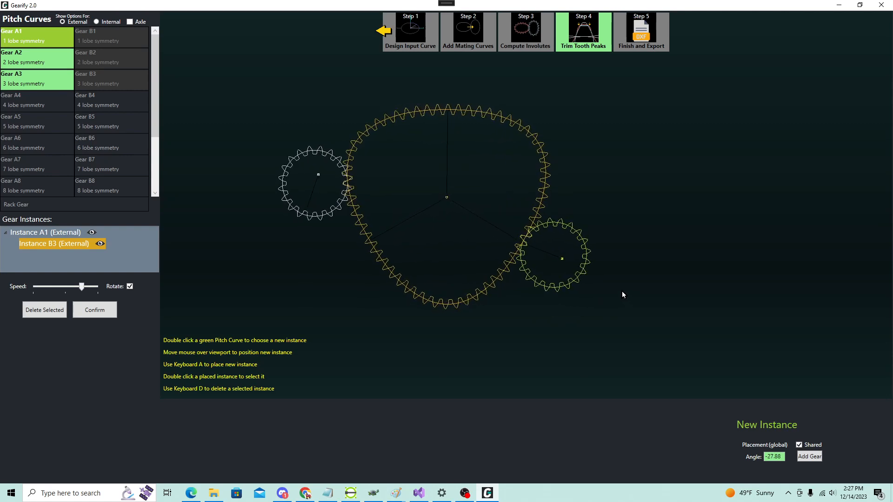
{"action": "key", "text": "Escape"}
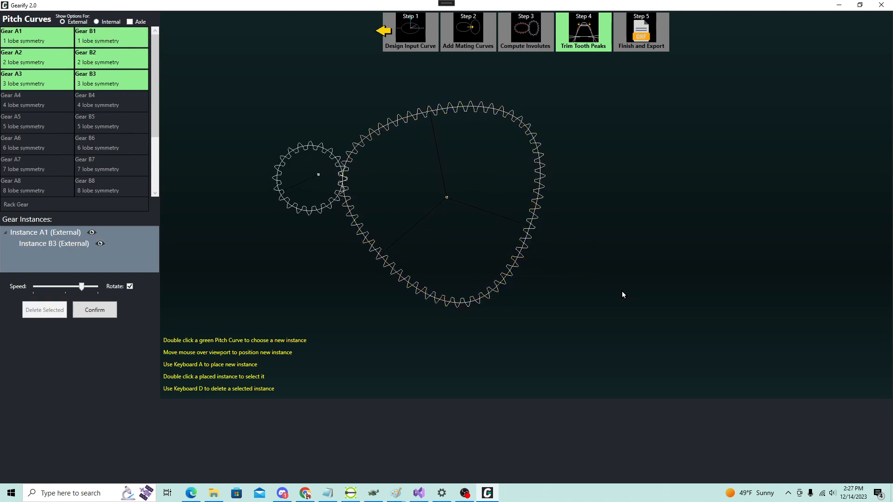
Step: Place a separate external Gear B2 below the first pair and chain A1 and B1 instances off its left side
{"action": "double_click", "coordinate": [92, 64]}
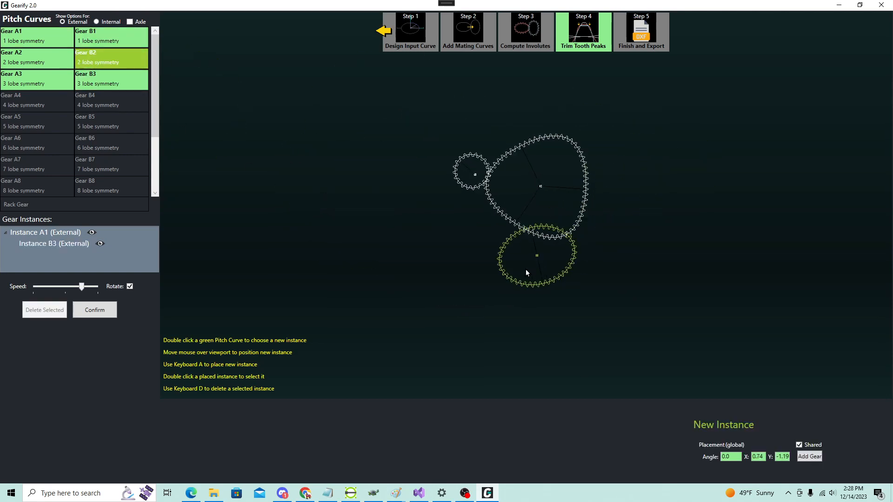
{"action": "key", "text": "a"}
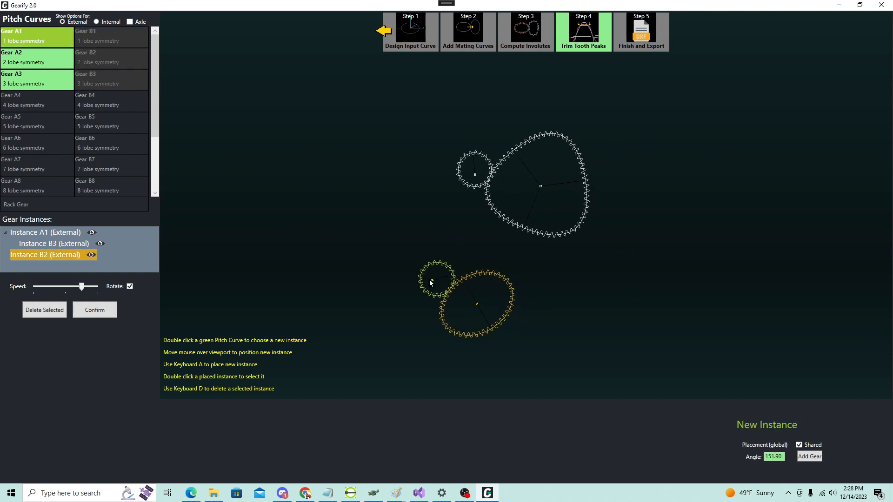
{"action": "key", "text": "a"}
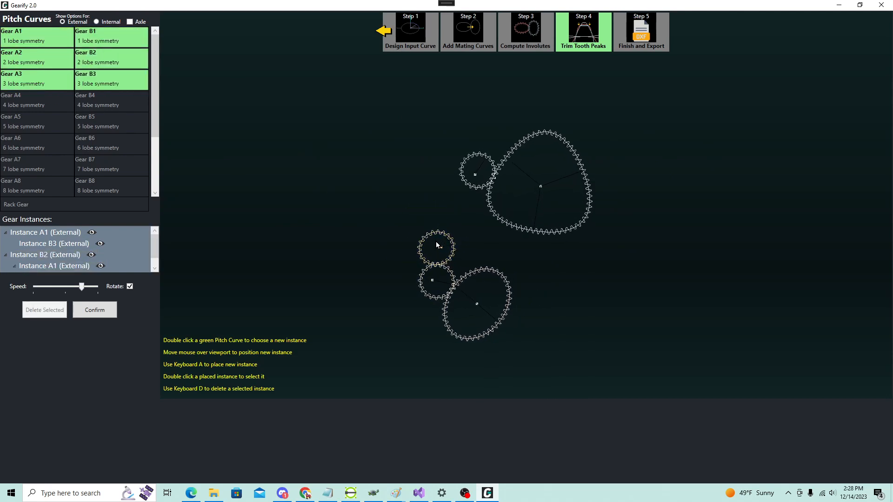
Step: Branch a second chain off the right side of the B2 gear with external A2 and B3 instances
{"action": "double_click", "coordinate": [473, 279]}
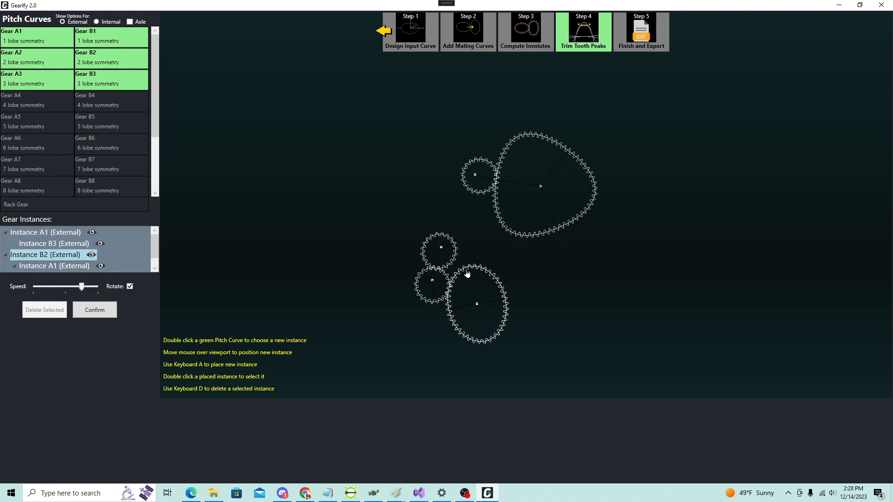
{"action": "double_click", "coordinate": [467, 273]}
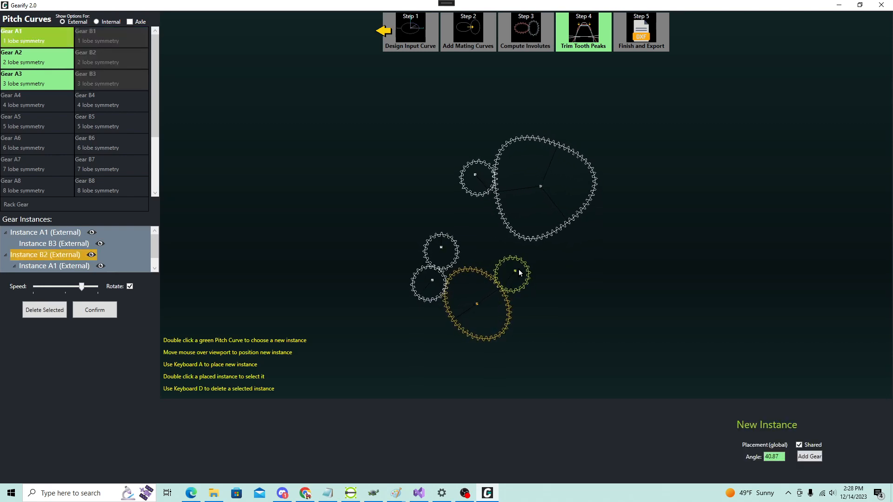
{"action": "scroll", "coordinate": [560, 296], "scroll_direction": "up", "scroll_amount": 1}
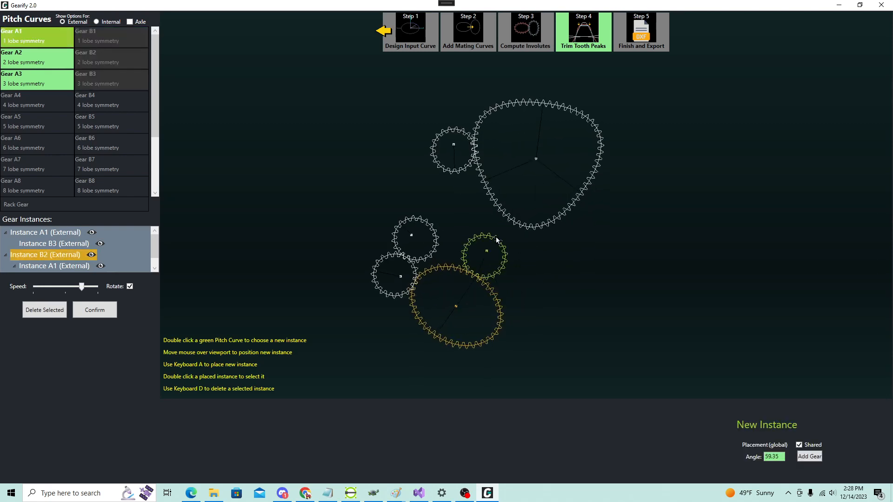
{"action": "scroll", "coordinate": [544, 256], "scroll_direction": "down", "scroll_amount": 1}
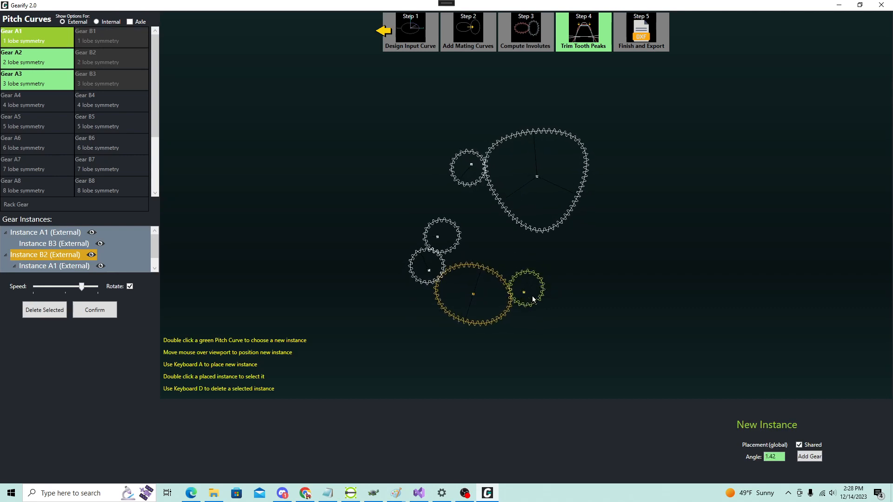
{"action": "double_click", "coordinate": [39, 65]}
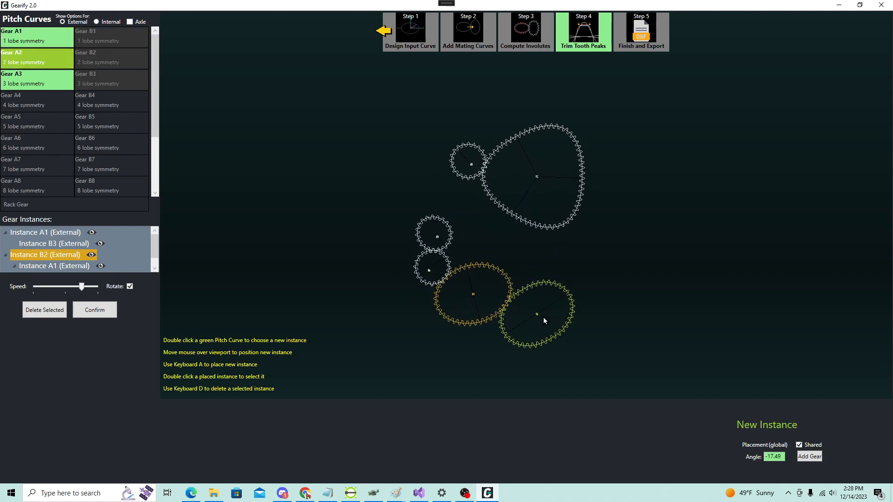
{"action": "key", "text": "a"}
{"action": "double_click", "coordinate": [116, 85]}
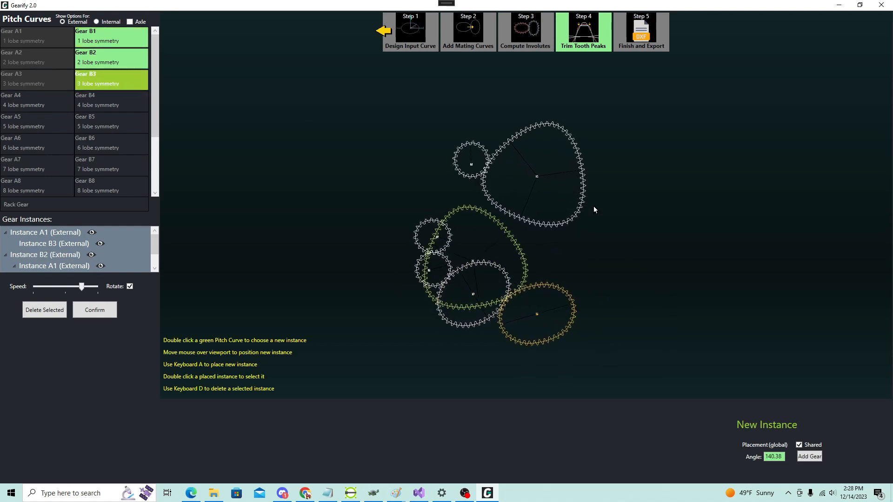
{"action": "key", "text": "a"}
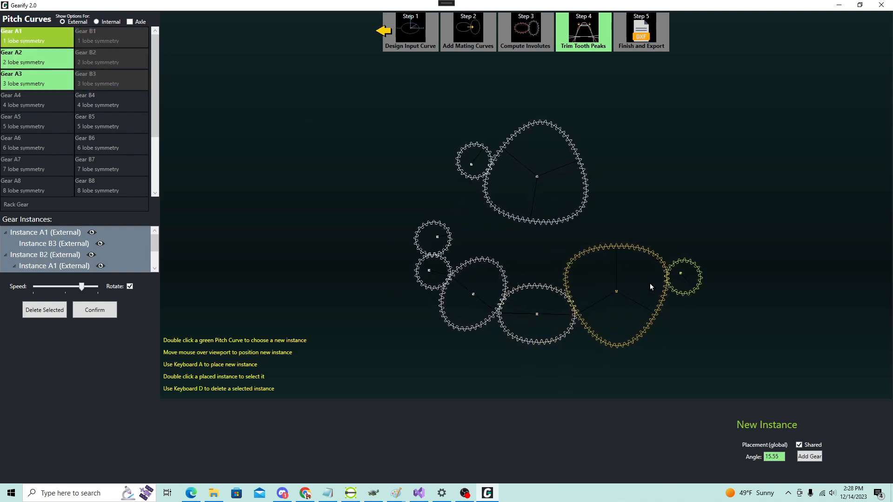
{"action": "key", "text": "Escape"}
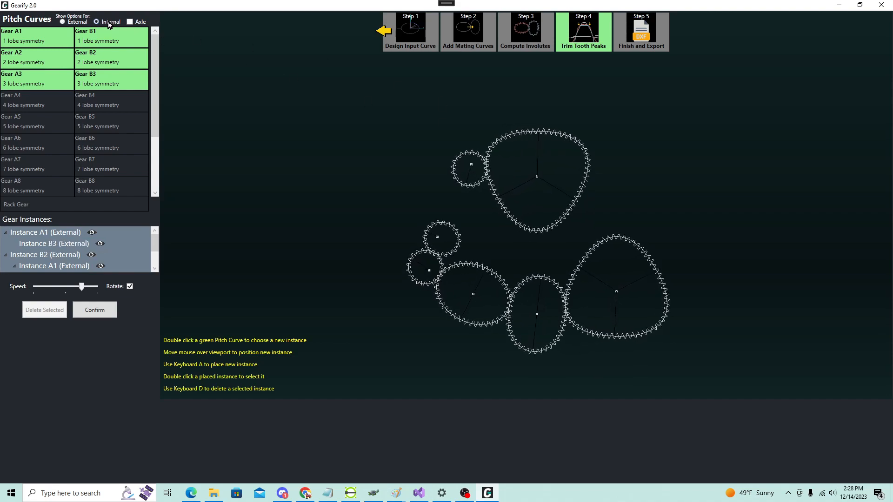
Step: Place a separate internal Gear B3 to the right of the gear trains and chain external B1 and A1 instances inside it
{"action": "double_click", "coordinate": [98, 61]}
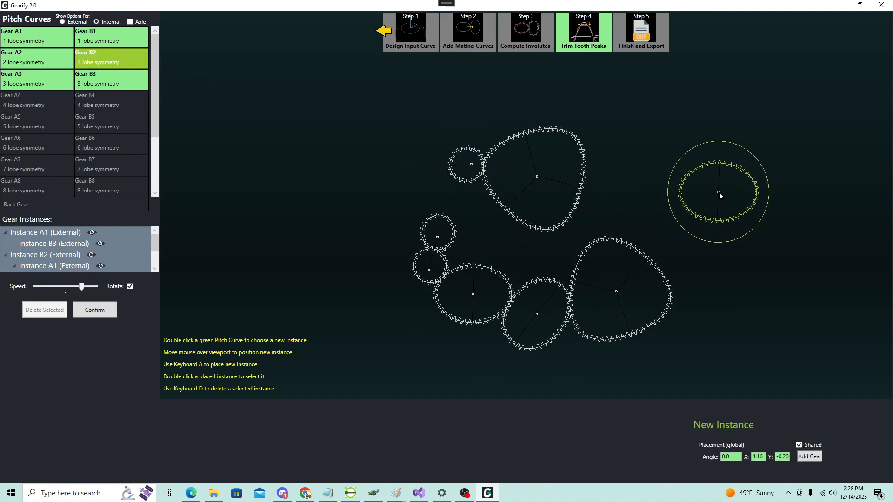
{"action": "double_click", "coordinate": [99, 82]}
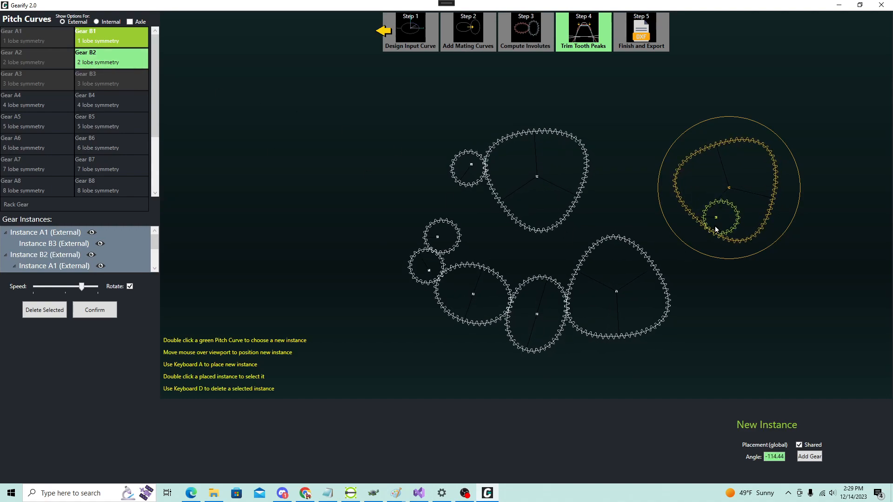
{"action": "key", "text": "a"}
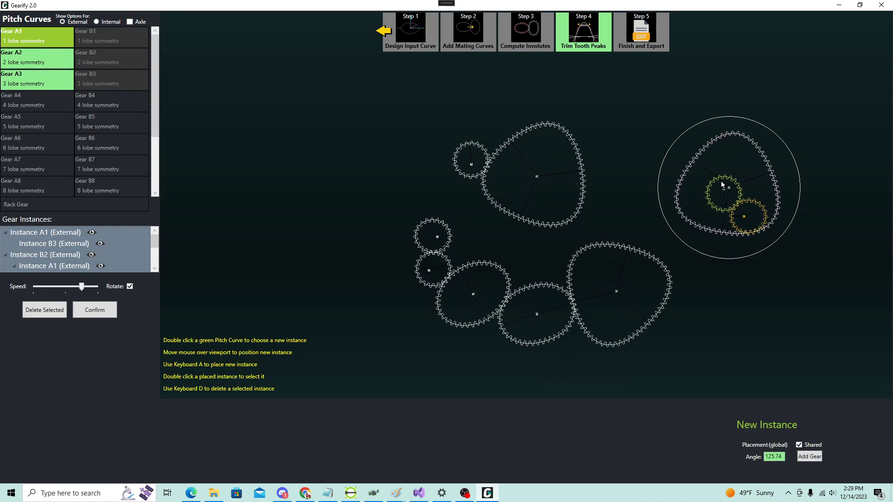
{"action": "key", "text": "a"}
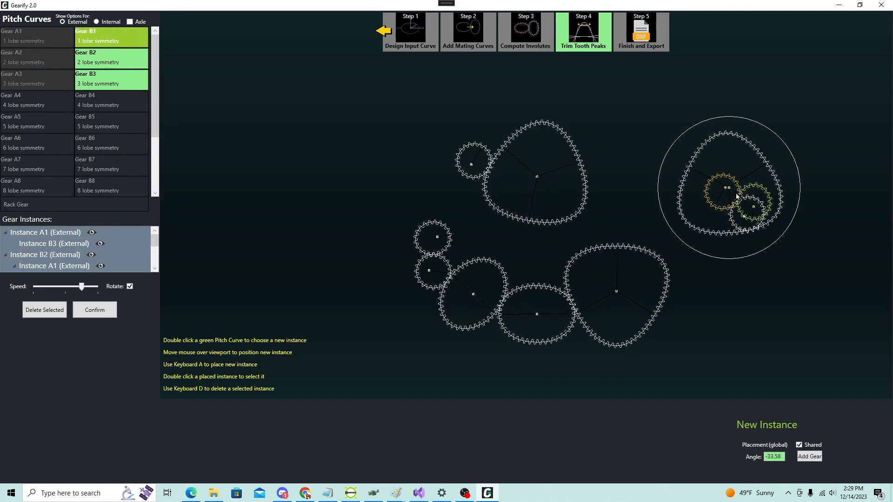
{"action": "left_click", "coordinate": [670, 174]}
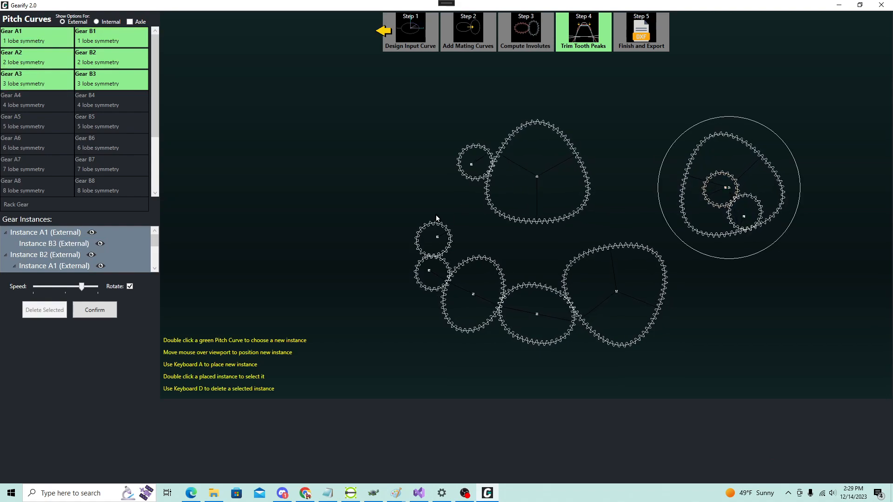
Step: Extend the lower train from its upper left B1 gear with an external A1 and enclose it in a meshing internal A2
{"action": "double_click", "coordinate": [421, 233]}
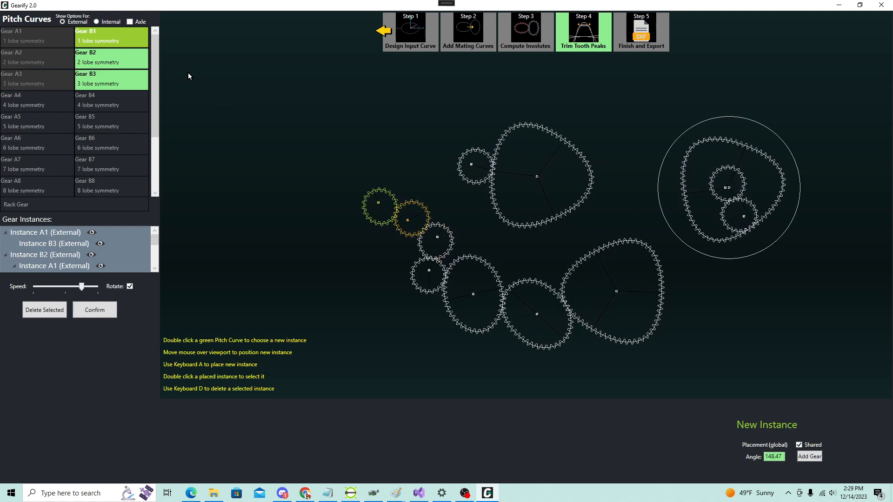
{"action": "left_click", "coordinate": [105, 22]}
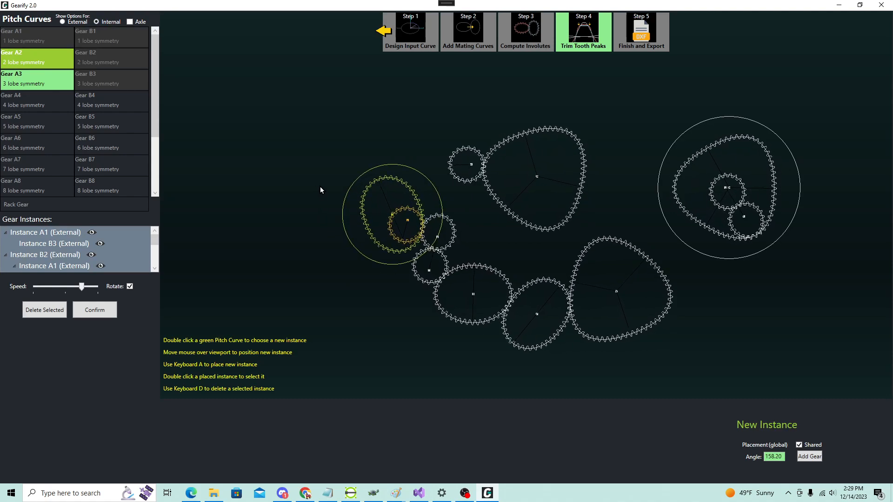
{"action": "key", "text": "a"}
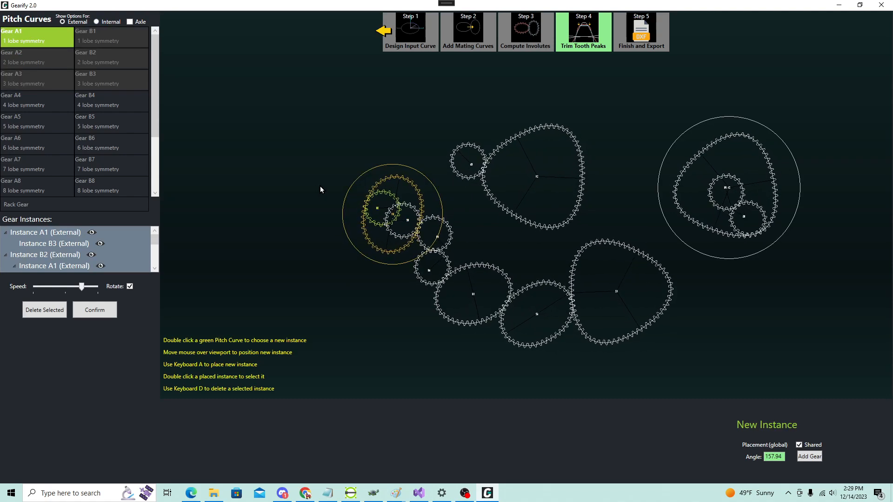
{"action": "key", "text": "Escape"}
{"action": "scroll", "coordinate": [412, 235], "scroll_direction": "up", "scroll_amount": 4}
{"action": "scroll", "coordinate": [412, 235], "scroll_direction": "up", "scroll_amount": 1}
{"action": "scroll", "coordinate": [426, 238], "scroll_direction": "down", "scroll_amount": 1}
{"action": "scroll", "coordinate": [408, 223], "scroll_direction": "down", "scroll_amount": 2}
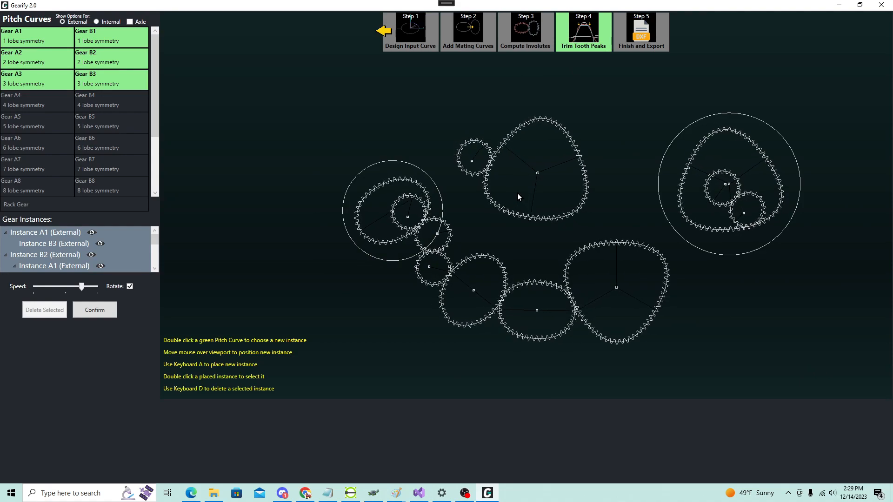
Step: Mount an external A2 instance on the axle of the upper B3 gear at a relative angle of 0
{"action": "double_click", "coordinate": [518, 194]}
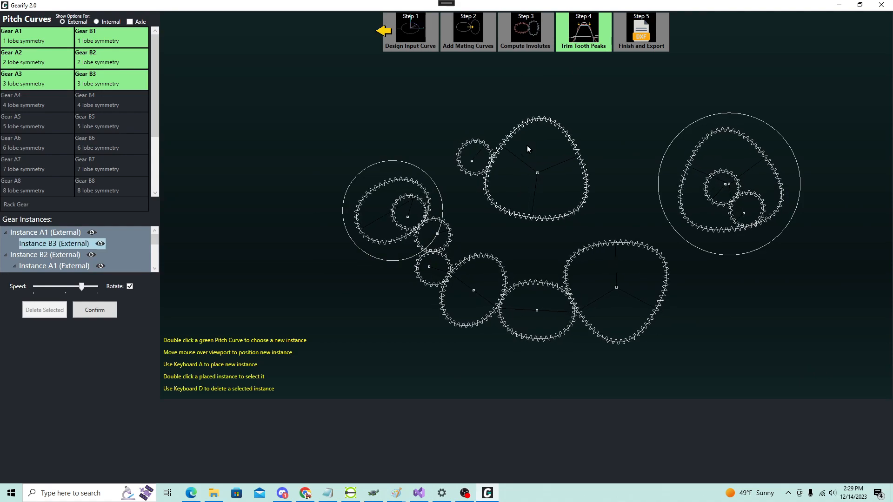
{"action": "double_click", "coordinate": [529, 121]}
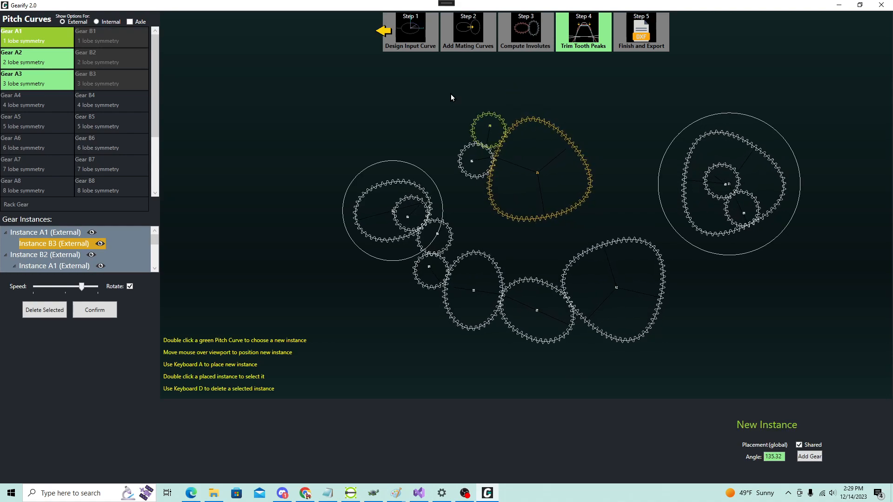
{"action": "left_click", "coordinate": [130, 22]}
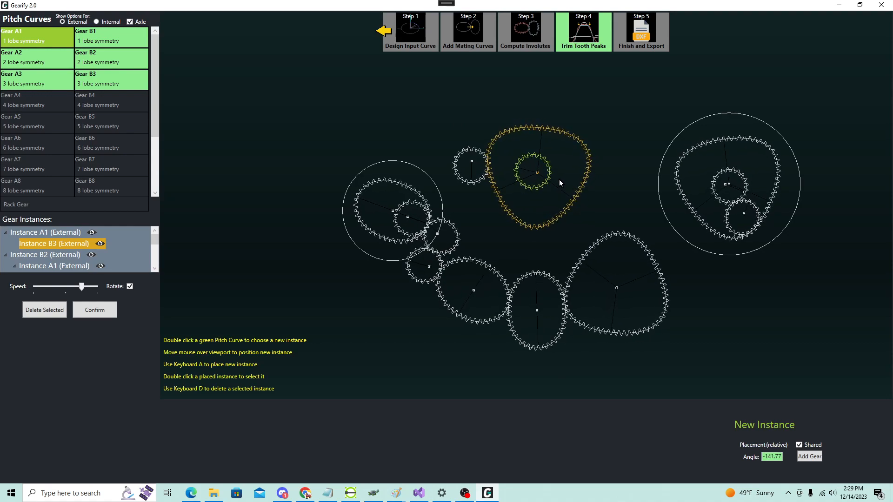
{"action": "double_click", "coordinate": [39, 64]}
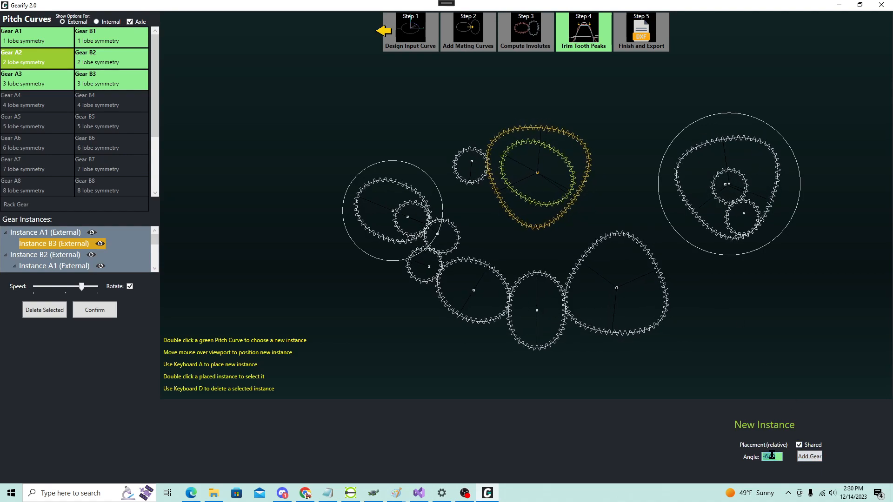
{"action": "left_click", "coordinate": [812, 457]}
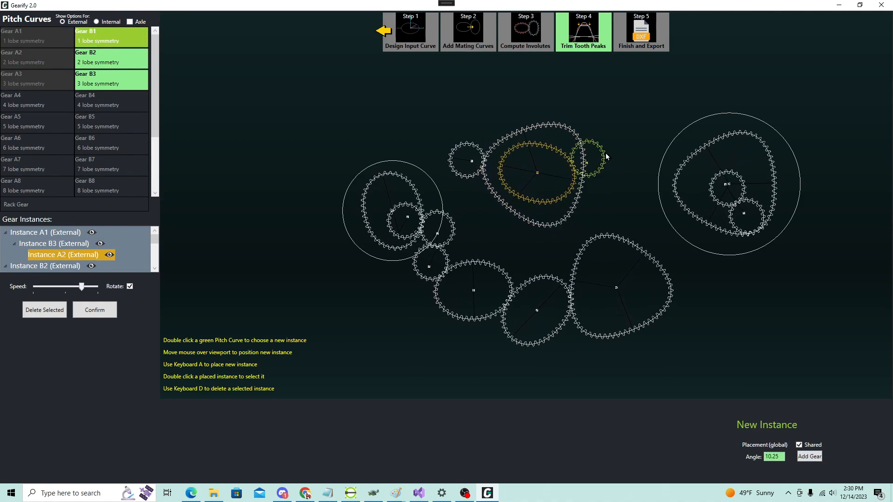
Step: Chain external B1, A1, B1 and A1 instances off the axle-mounted A2 gear, curving up and over to the left
{"action": "key", "text": "a"}
{"action": "key", "text": "a"}
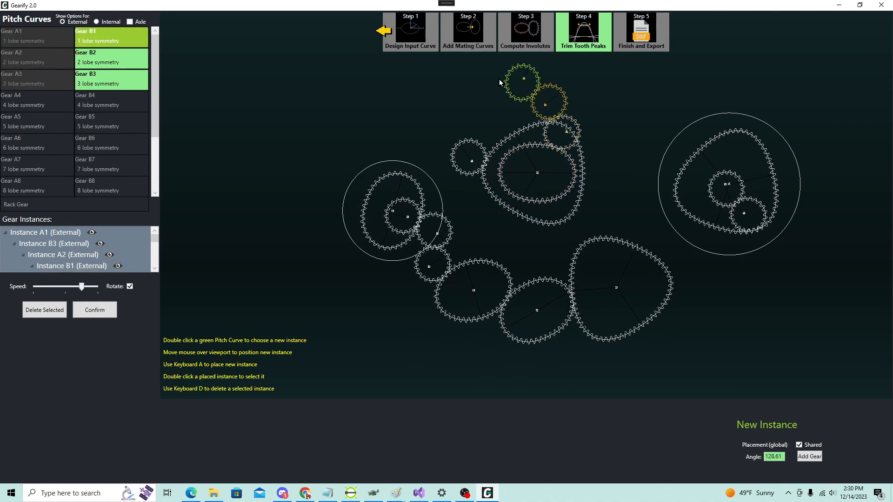
{"action": "key", "text": "a"}
{"action": "key", "text": "a"}
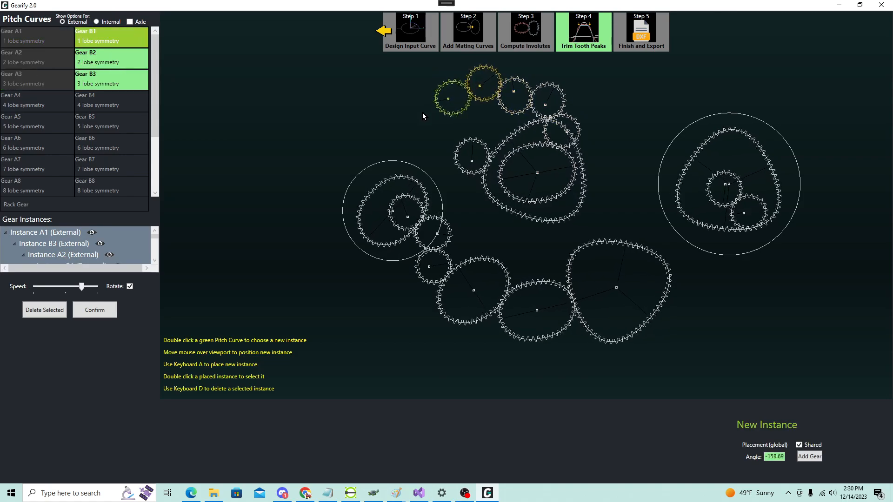
Step: Enclose the last A1 gear of the upper chain in a meshing internal A3 instance
{"action": "left_click", "coordinate": [107, 24]}
{"action": "double_click", "coordinate": [60, 82]}
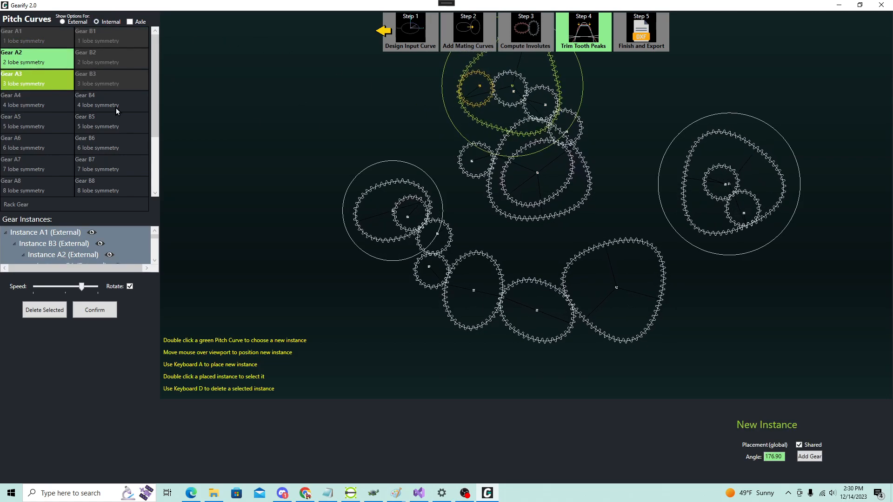
{"action": "scroll", "coordinate": [279, 102], "scroll_direction": "down", "scroll_amount": 2}
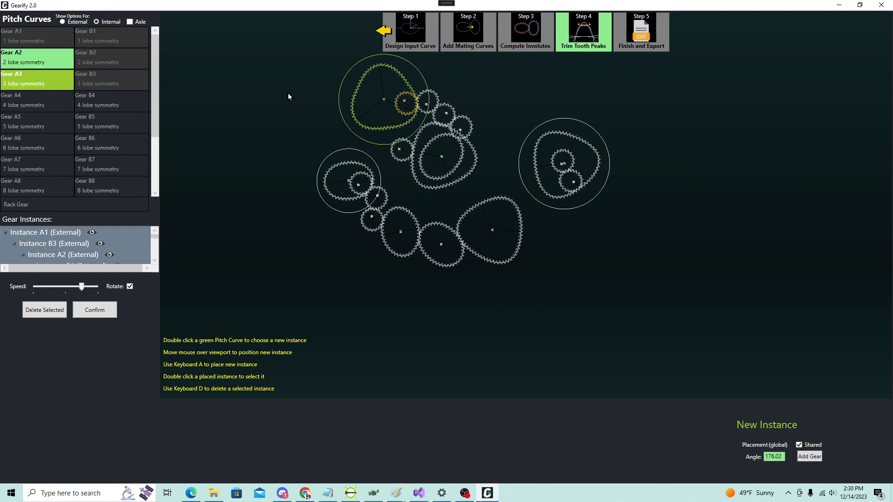
{"action": "key", "text": "a"}
{"action": "key", "text": "Escape"}
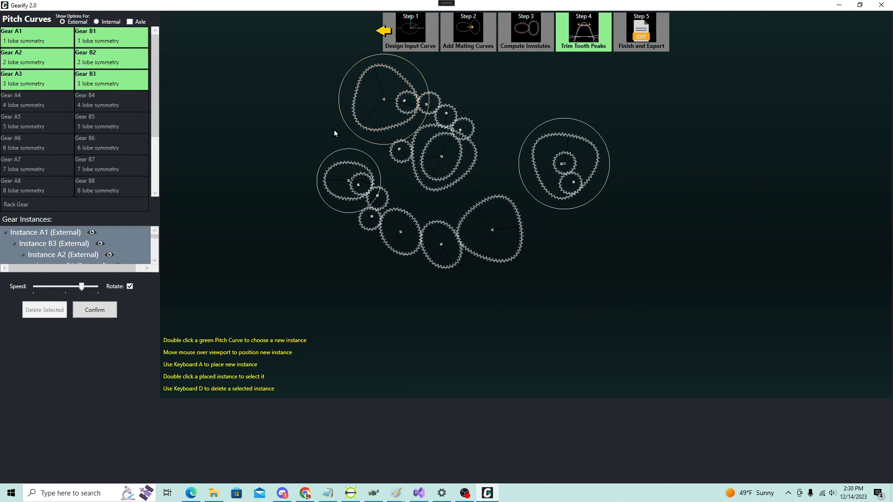
{"action": "scroll", "coordinate": [449, 93], "scroll_direction": "up", "scroll_amount": 2}
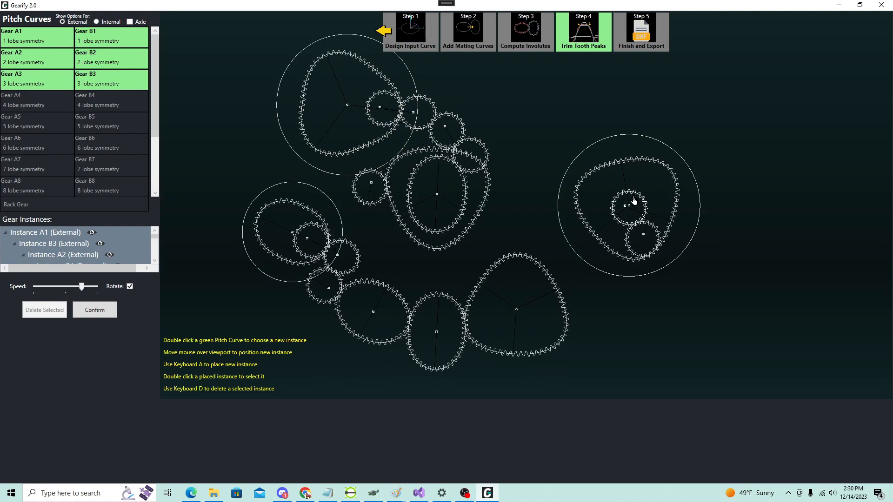
Step: Confirm the gear instance arrangement to move on to the trim setup
{"action": "double_click", "coordinate": [628, 207]}
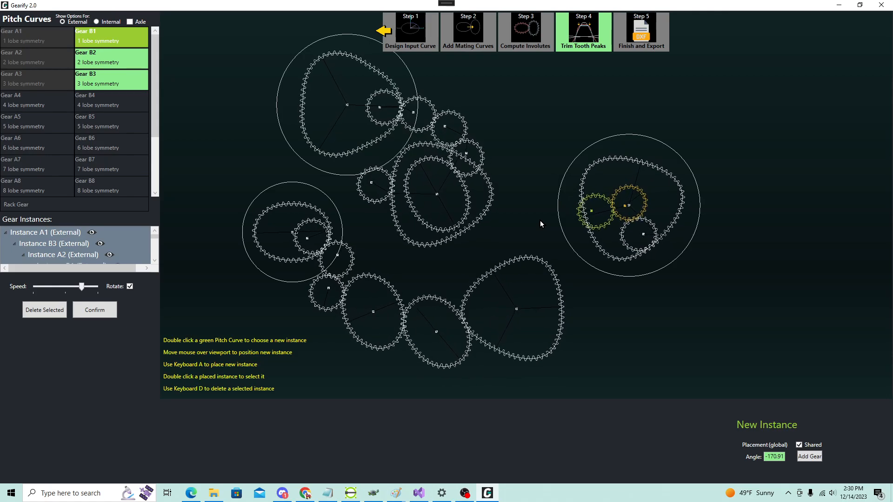
{"action": "key", "text": "Escape"}
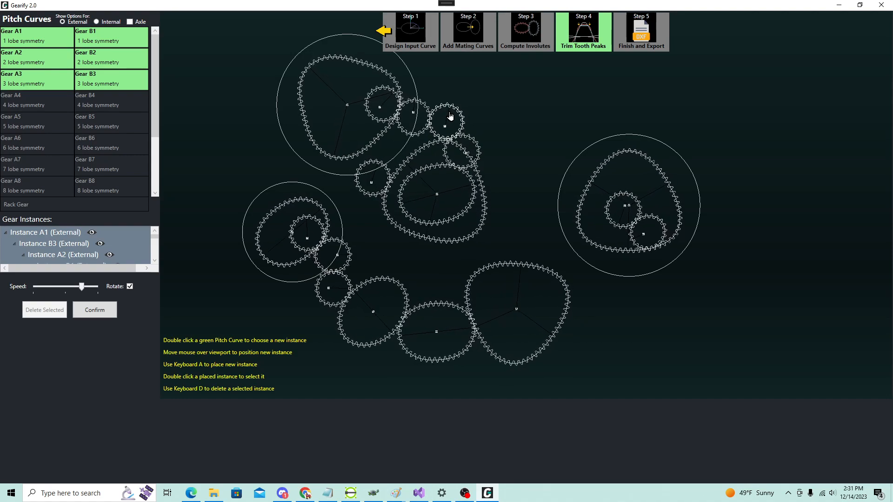
{"action": "left_click", "coordinate": [99, 318]}
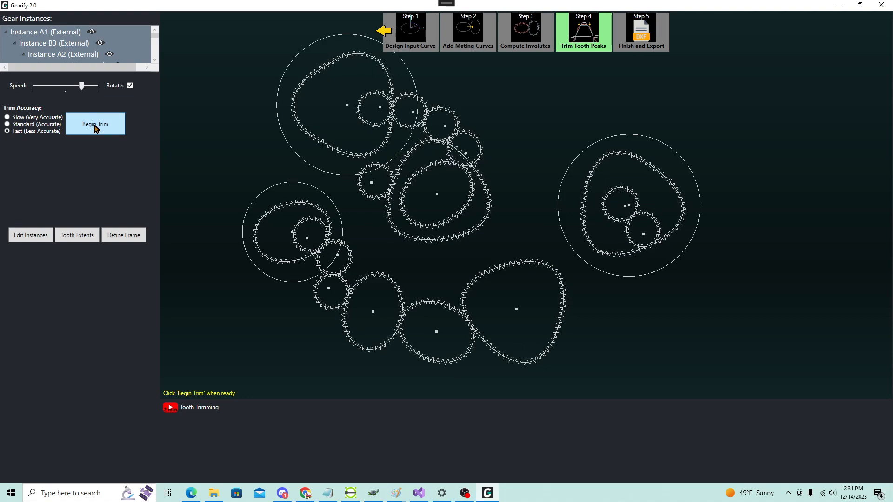
Step: Run the tooth peak trim on the arranged gears with the Fast (Less Accurate) setting
{"action": "scroll", "coordinate": [437, 228], "scroll_direction": "down", "scroll_amount": 2}
{"action": "scroll", "coordinate": [406, 131], "scroll_direction": "up", "scroll_amount": 2}
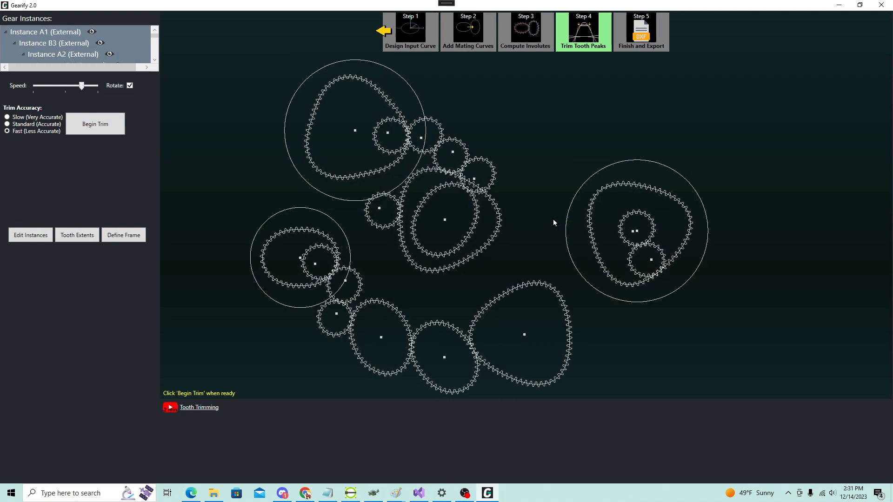
{"action": "scroll", "coordinate": [554, 219], "scroll_direction": "down", "scroll_amount": 2}
{"action": "left_click", "coordinate": [441, 235]}
{"action": "scroll", "coordinate": [441, 235], "scroll_direction": "up", "scroll_amount": 2}
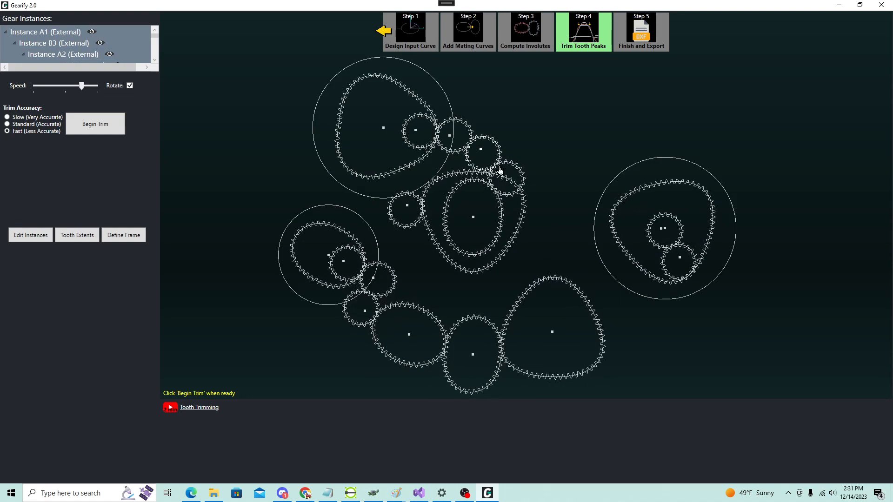
{"action": "scroll", "coordinate": [555, 178], "scroll_direction": "down", "scroll_amount": 1}
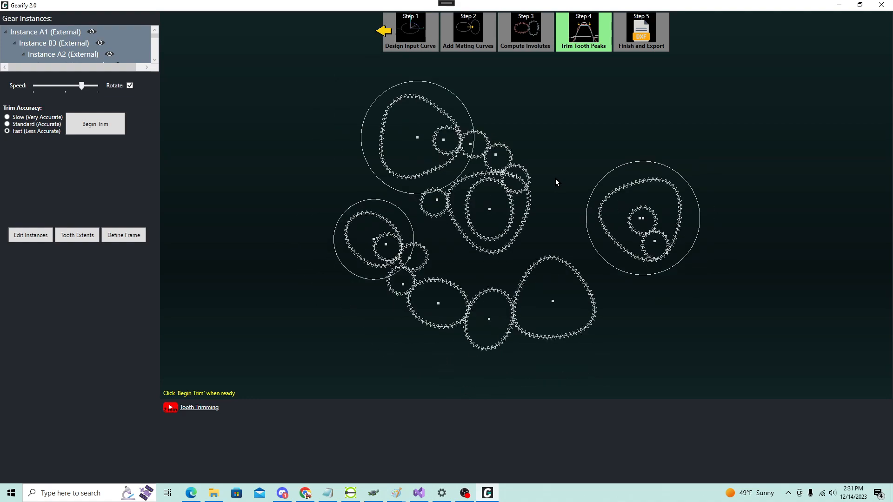
{"action": "scroll", "coordinate": [562, 231], "scroll_direction": "up", "scroll_amount": 1}
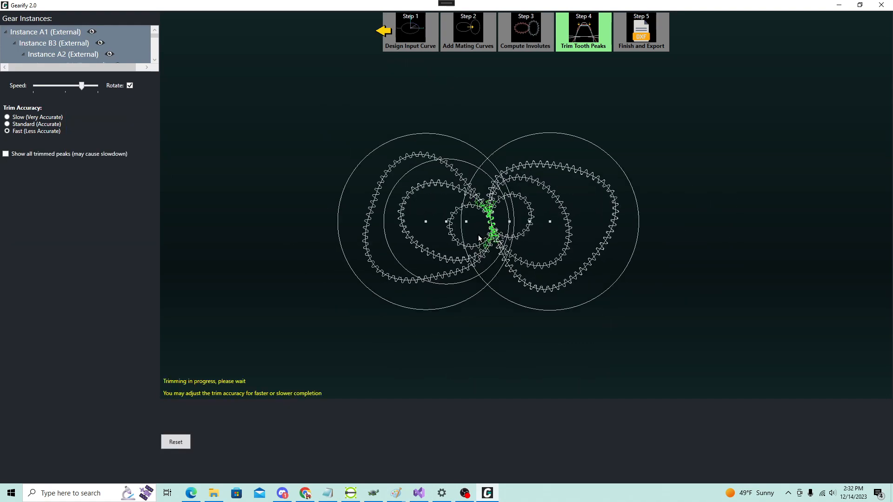
{"action": "scroll", "coordinate": [479, 238], "scroll_direction": "up", "scroll_amount": 2}
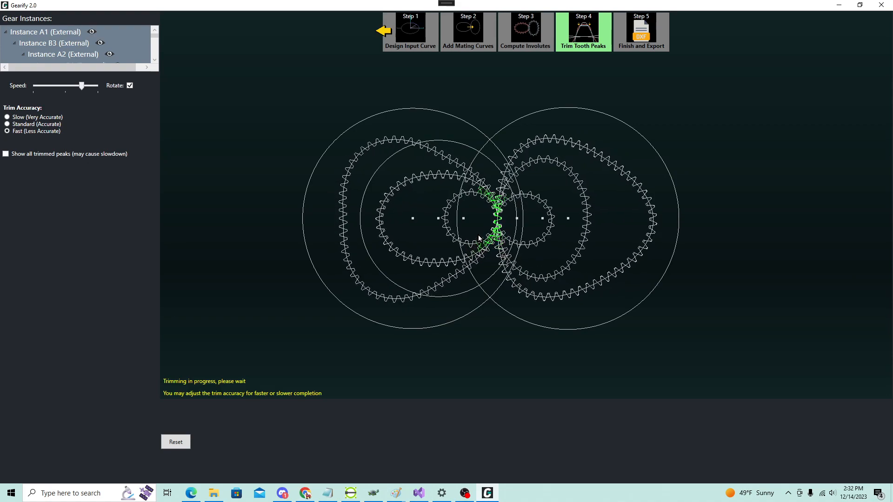
{"action": "scroll", "coordinate": [535, 233], "scroll_direction": "down", "scroll_amount": 2}
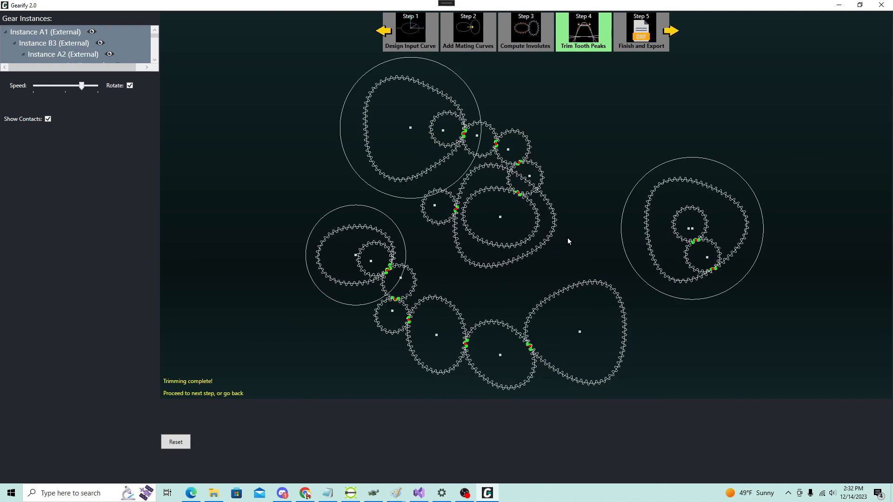
Step: Examine the trimmed teeth at the axle-mounted A2 gear's mesh up close, toggling the contact display off and on again
{"action": "scroll", "coordinate": [519, 195], "scroll_direction": "up", "scroll_amount": 5}
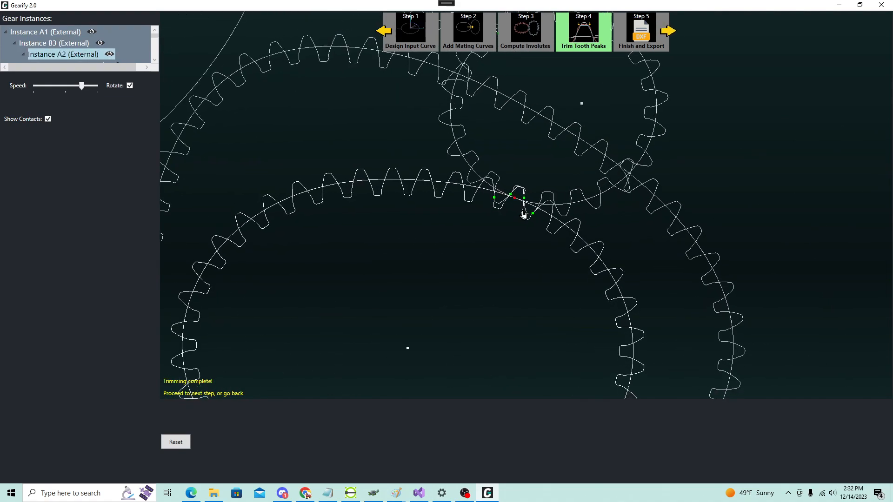
{"action": "left_click", "coordinate": [47, 119]}
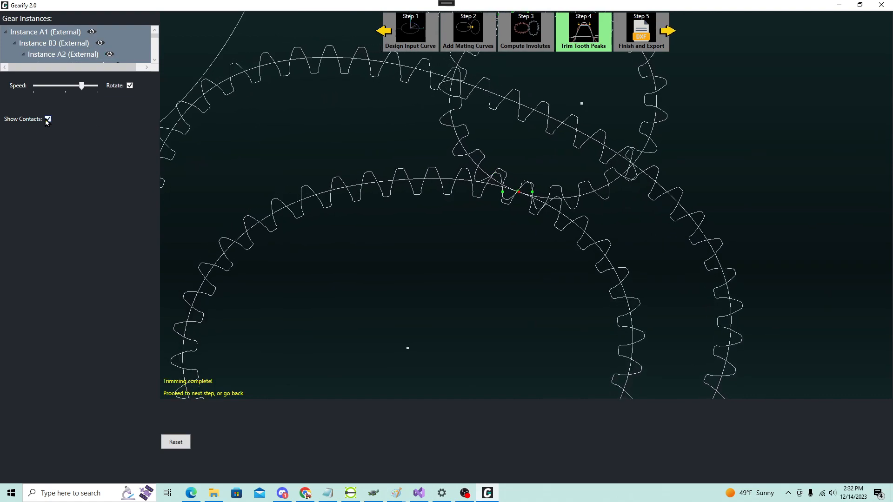
{"action": "left_click", "coordinate": [47, 119]}
{"action": "scroll", "coordinate": [490, 174], "scroll_direction": "down", "scroll_amount": 5}
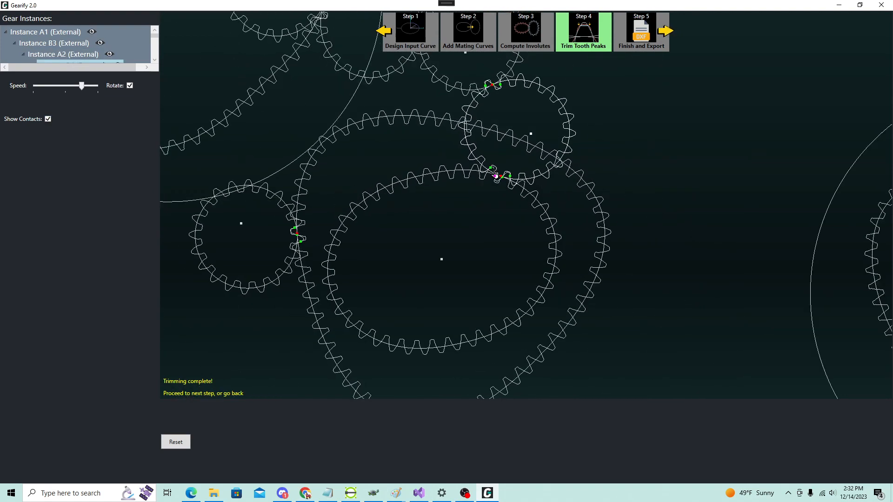
{"action": "scroll", "coordinate": [512, 181], "scroll_direction": "down", "scroll_amount": 2}
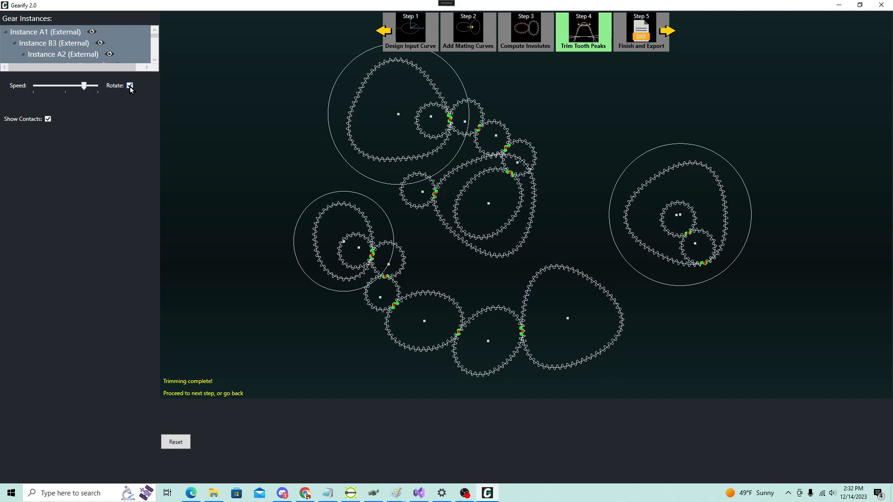
Step: Proceed to the Finish and Export stage with the trimmed gears
{"action": "left_click", "coordinate": [669, 32]}
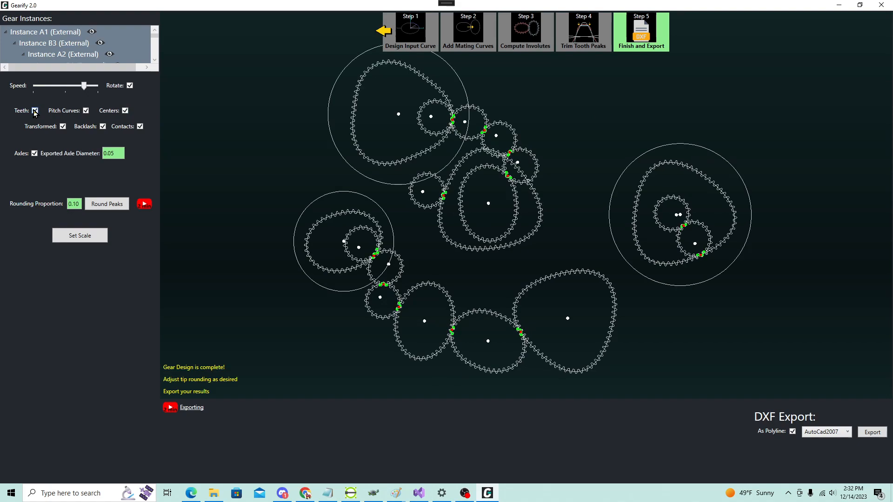
{"action": "left_click", "coordinate": [94, 34]}
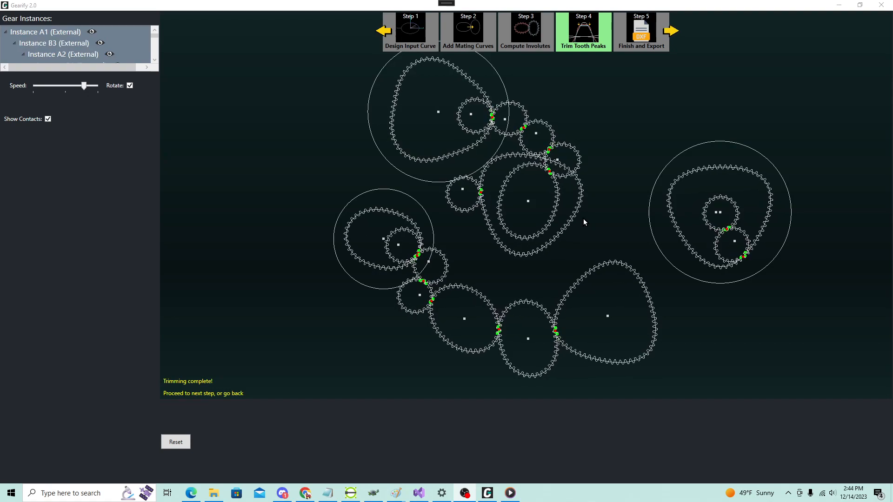
Step: Go back to the Compute Involutes stage and regenerate the gear teeth with 32 teeth per lobe
{"action": "scroll", "coordinate": [551, 159], "scroll_direction": "up", "scroll_amount": 4}
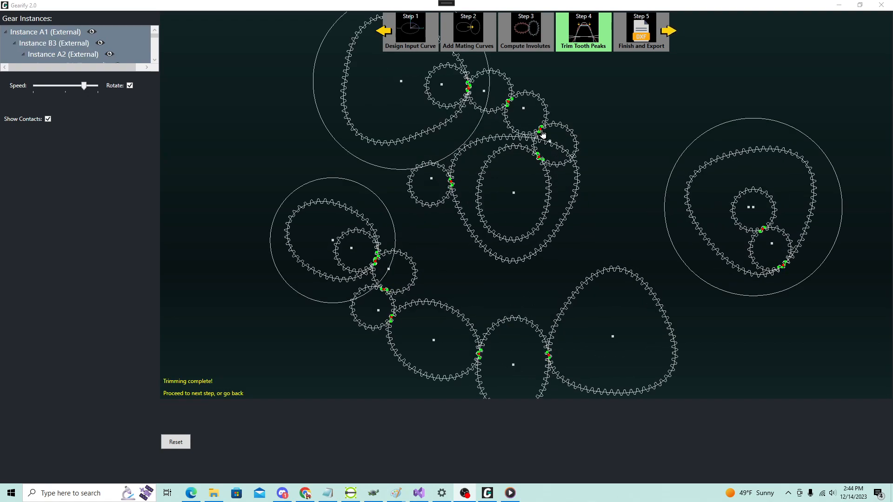
{"action": "scroll", "coordinate": [548, 156], "scroll_direction": "up", "scroll_amount": 4}
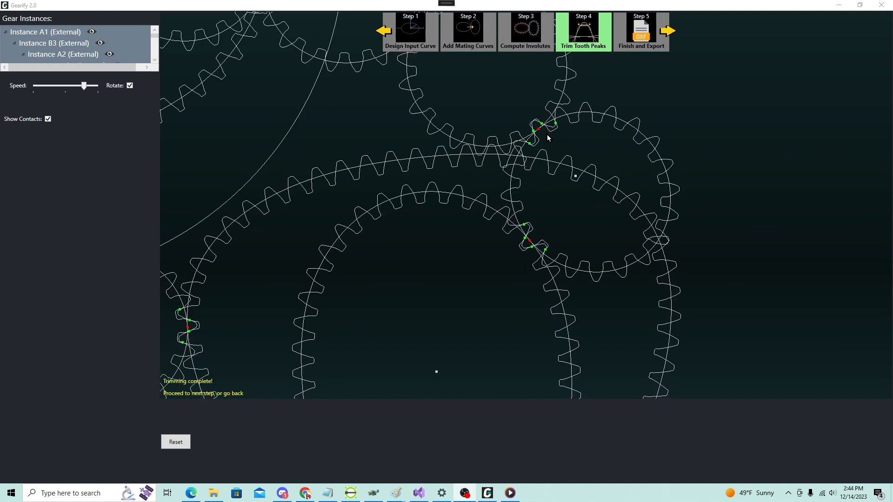
{"action": "scroll", "coordinate": [556, 135], "scroll_direction": "down", "scroll_amount": 1}
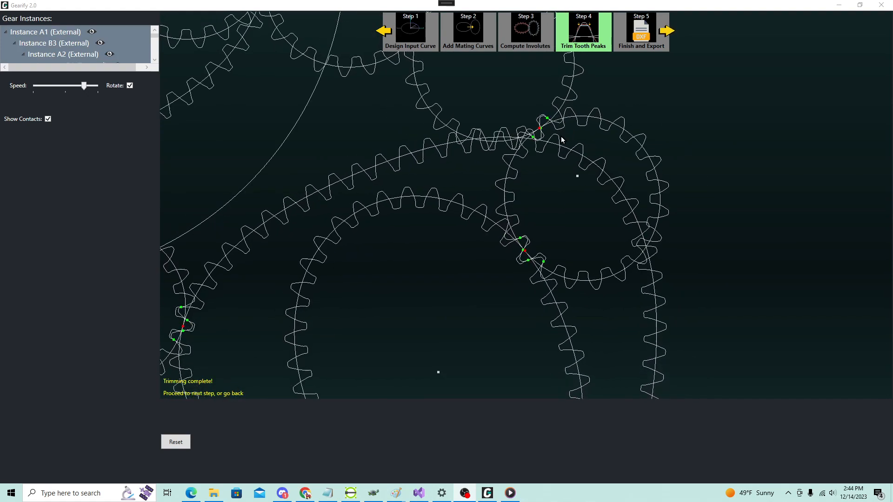
{"action": "scroll", "coordinate": [563, 142], "scroll_direction": "down", "scroll_amount": 5}
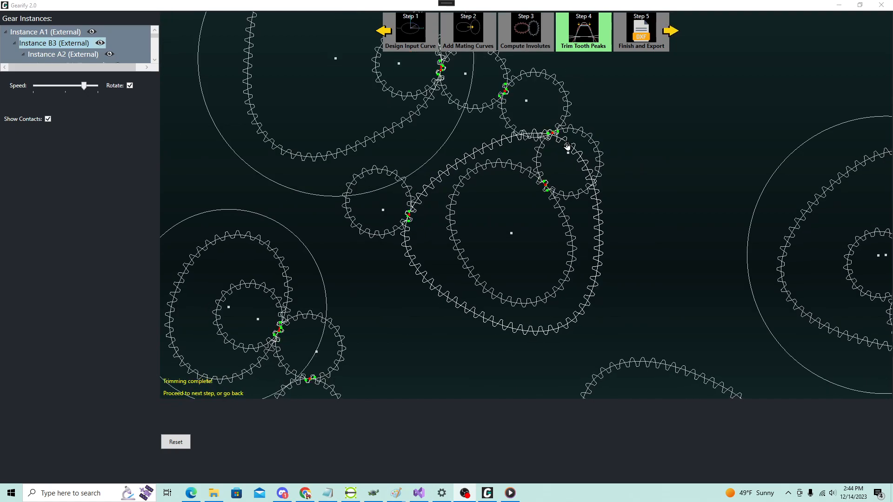
{"action": "scroll", "coordinate": [566, 146], "scroll_direction": "down", "scroll_amount": 3}
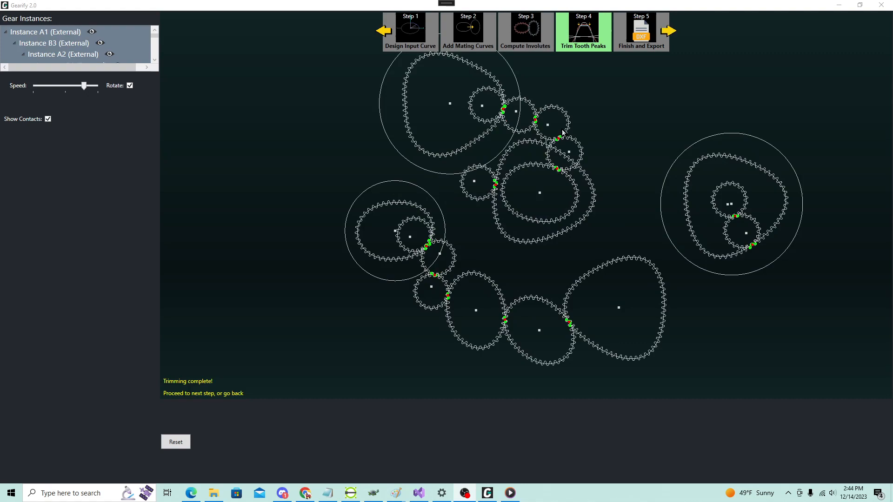
{"action": "left_click", "coordinate": [382, 33]}
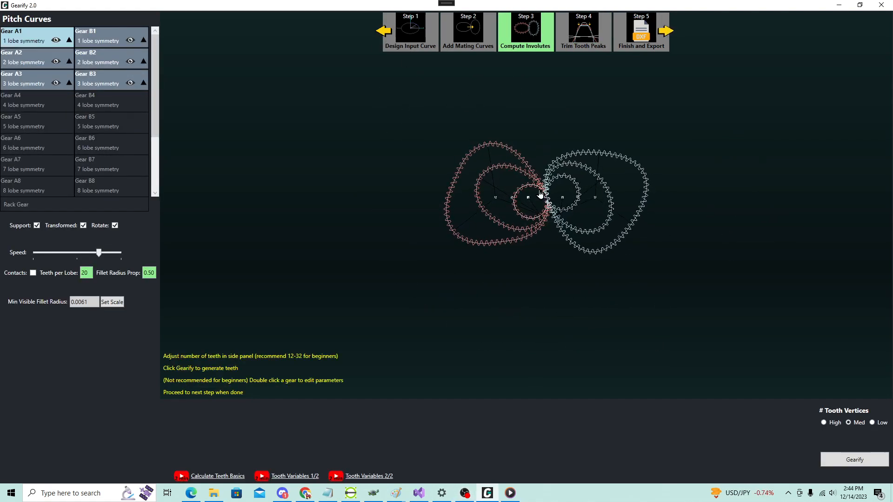
{"action": "left_click_drag", "start_coordinate": [87, 272], "coordinate": [80, 272]}
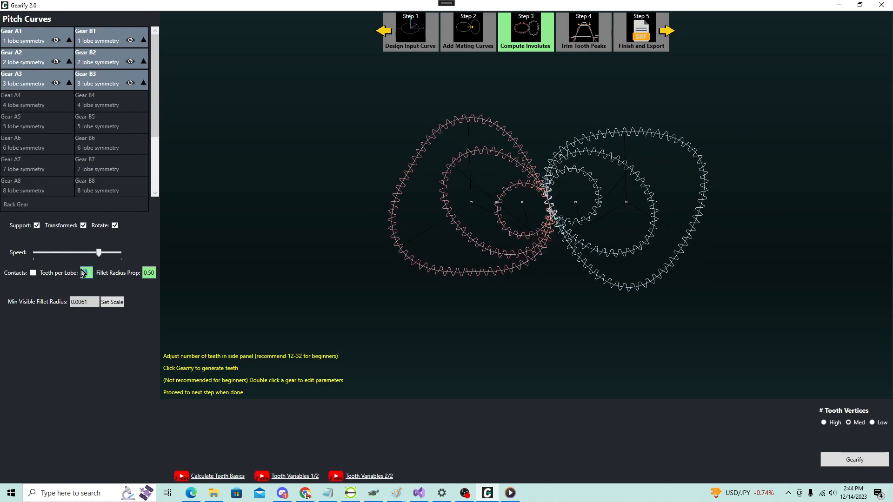
{"action": "type", "text": "32"}
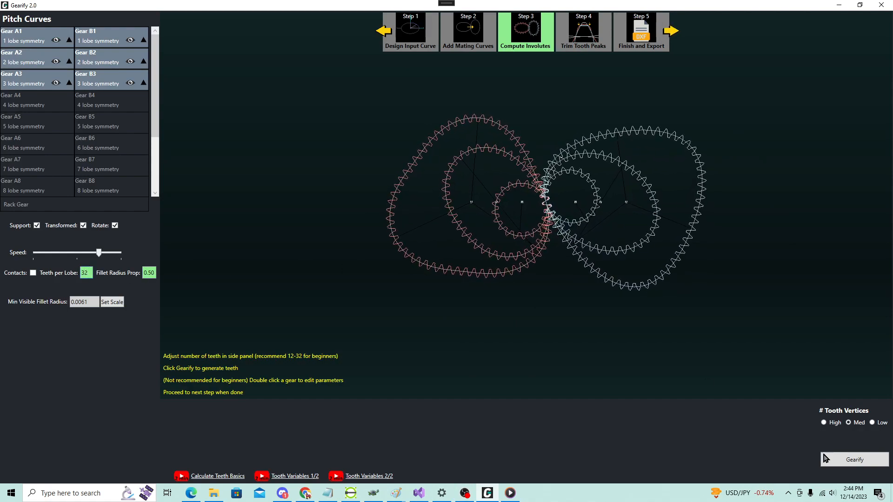
{"action": "left_click", "coordinate": [854, 459]}
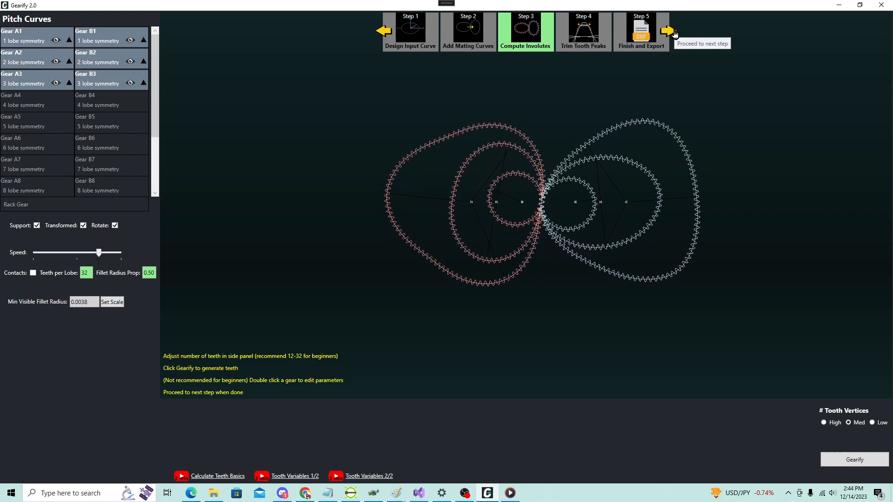
Step: Examine the arranged gear trains with the regenerated teeth in the Trim Tooth Peaks stage and return to Compute Involutes
{"action": "left_click", "coordinate": [673, 32]}
{"action": "scroll", "coordinate": [603, 122], "scroll_direction": "down", "scroll_amount": 2}
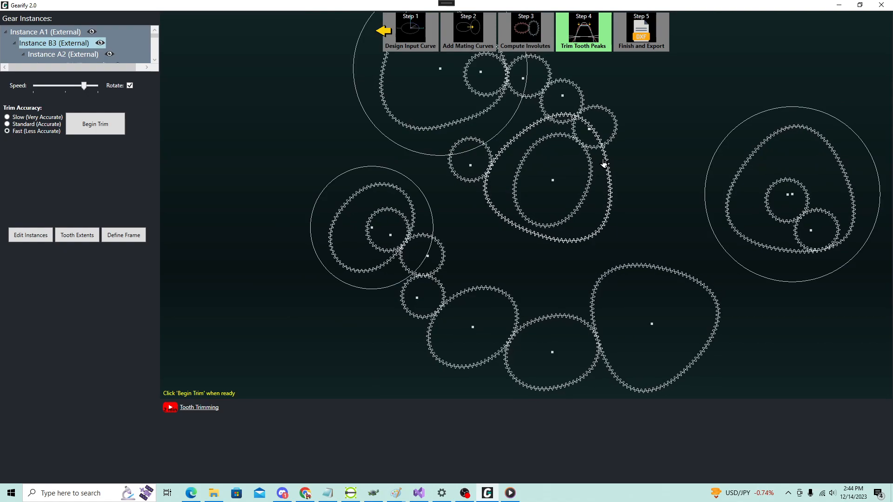
{"action": "scroll", "coordinate": [607, 159], "scroll_direction": "down", "scroll_amount": 2}
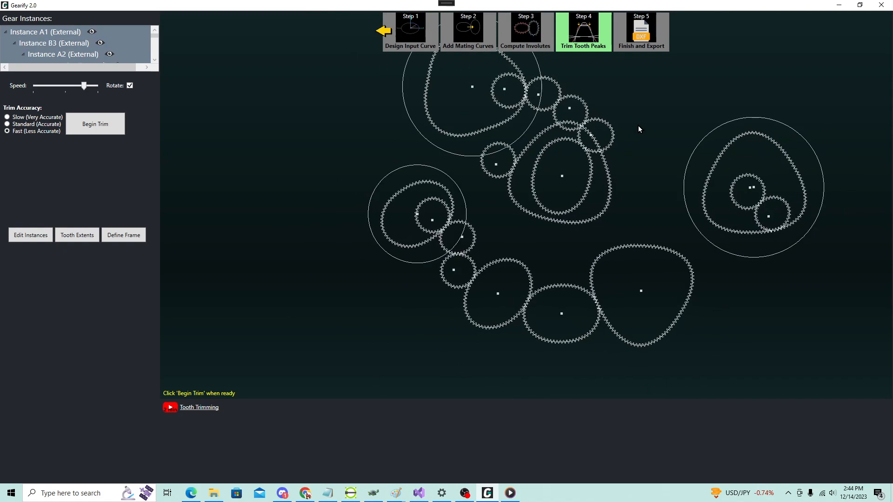
{"action": "scroll", "coordinate": [641, 126], "scroll_direction": "down", "scroll_amount": 1}
{"action": "scroll", "coordinate": [645, 81], "scroll_direction": "up", "scroll_amount": 1}
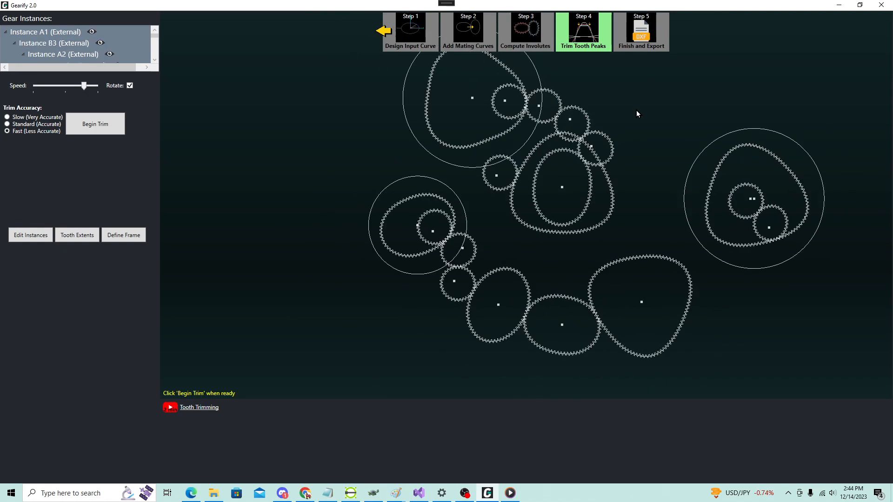
{"action": "scroll", "coordinate": [625, 135], "scroll_direction": "up", "scroll_amount": 1}
{"action": "scroll", "coordinate": [624, 139], "scroll_direction": "down", "scroll_amount": 1}
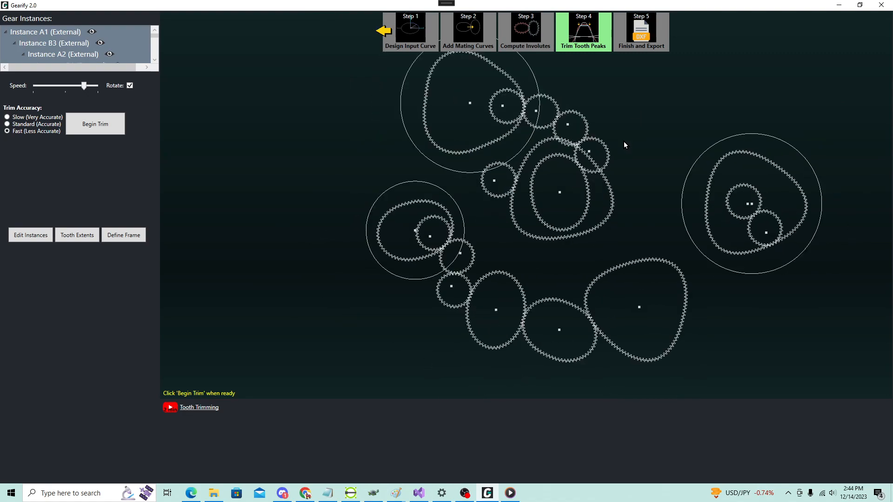
{"action": "scroll", "coordinate": [623, 143], "scroll_direction": "up", "scroll_amount": 1}
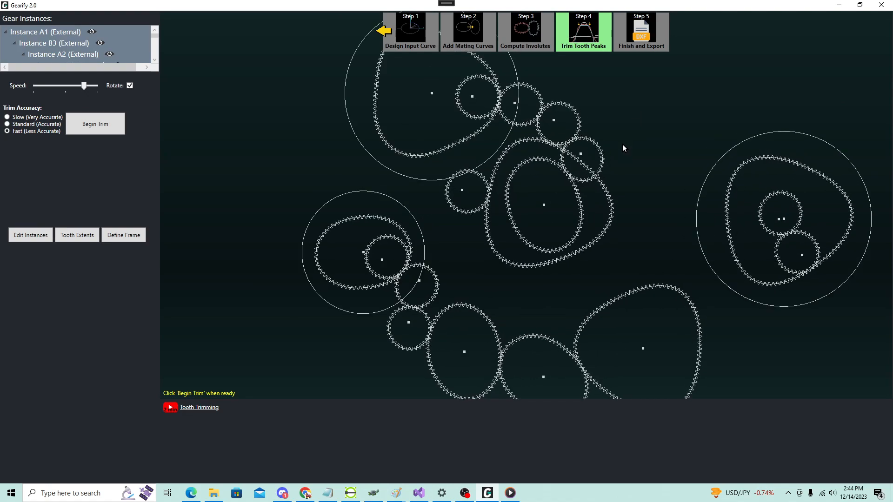
{"action": "scroll", "coordinate": [623, 148], "scroll_direction": "down", "scroll_amount": 1}
{"action": "scroll", "coordinate": [623, 147], "scroll_direction": "up", "scroll_amount": 1}
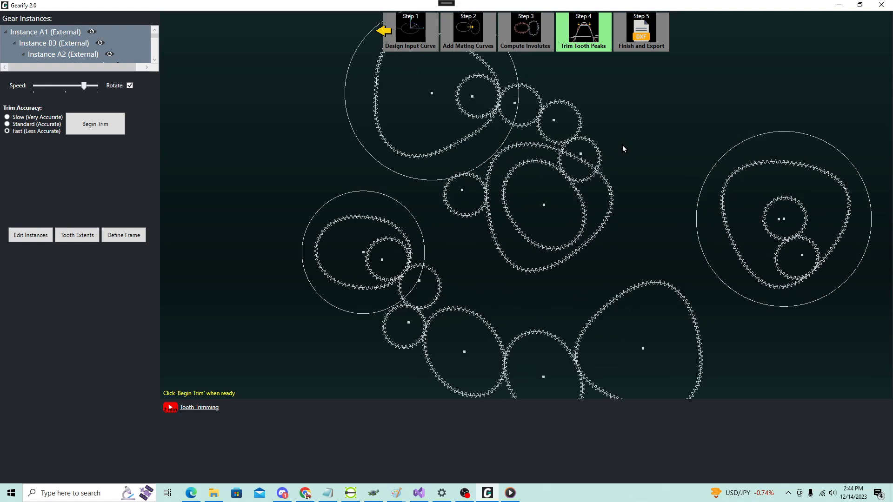
{"action": "left_click", "coordinate": [382, 35]}
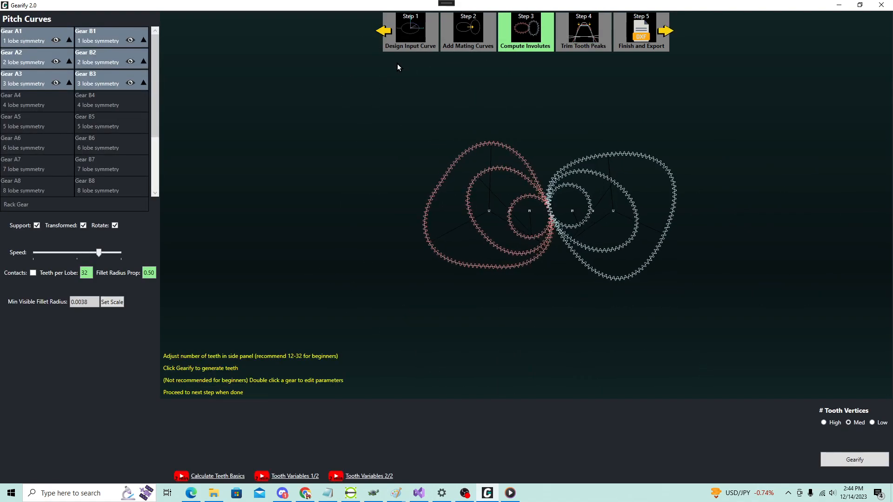
{"action": "left_click", "coordinate": [383, 35]}
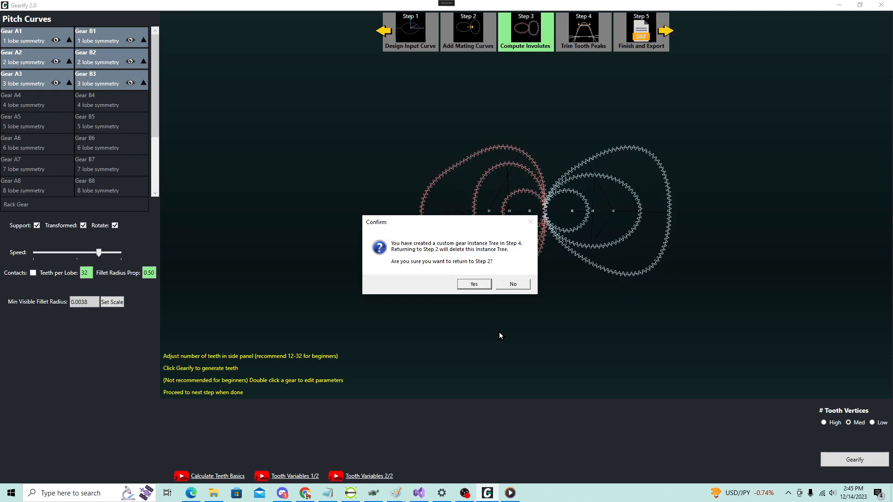
{"action": "left_click_drag", "start_coordinate": [433, 222], "coordinate": [407, 203]}
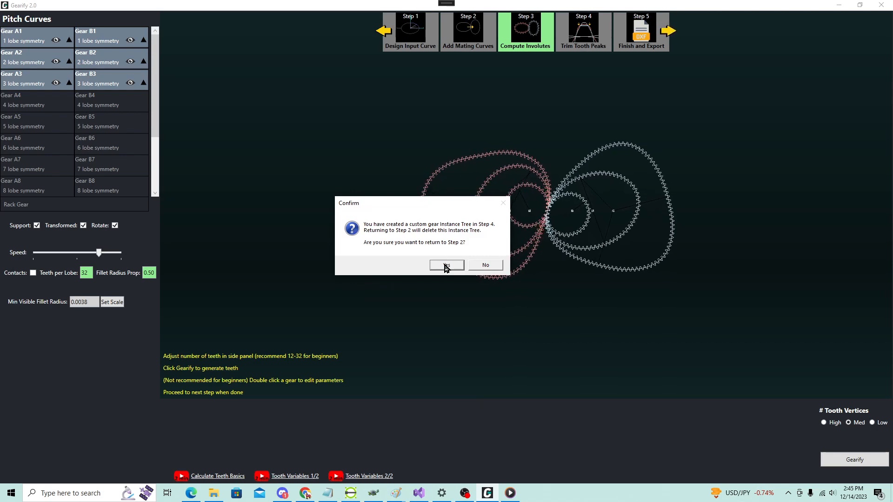
{"action": "left_click", "coordinate": [485, 265]}
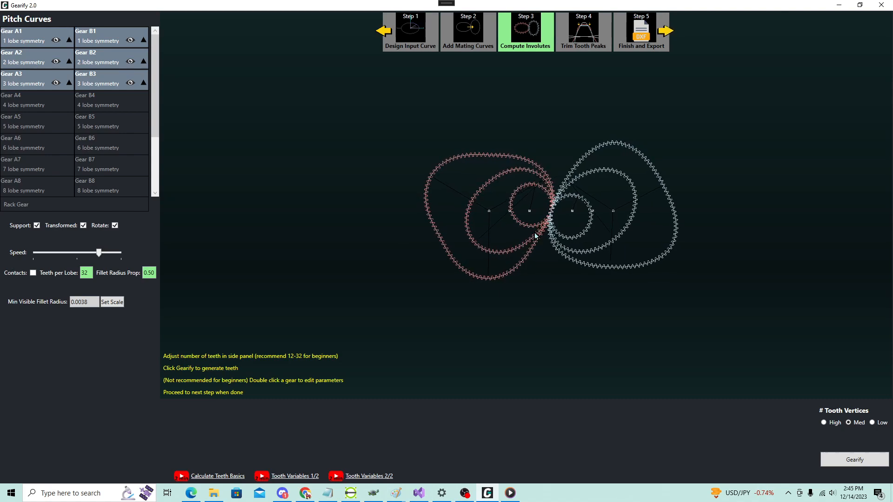